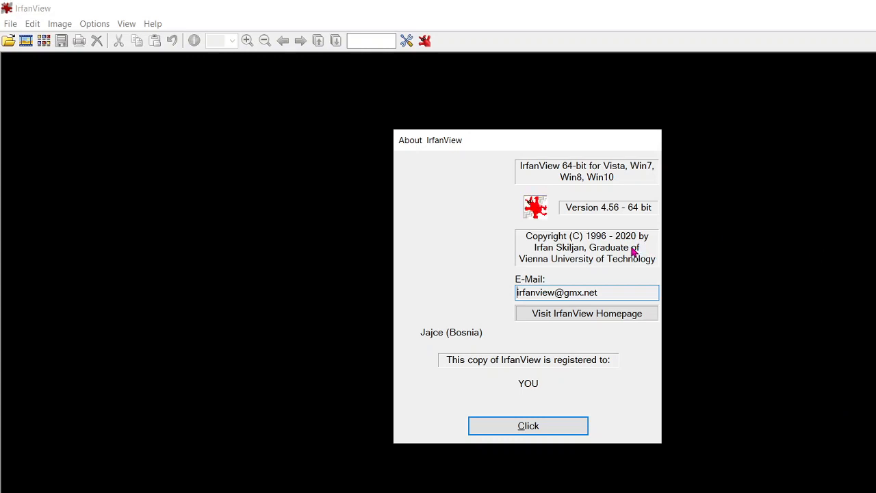
Close the About IrfanView window and switch to the Input folder in File Explorer.
left_click(607, 244)
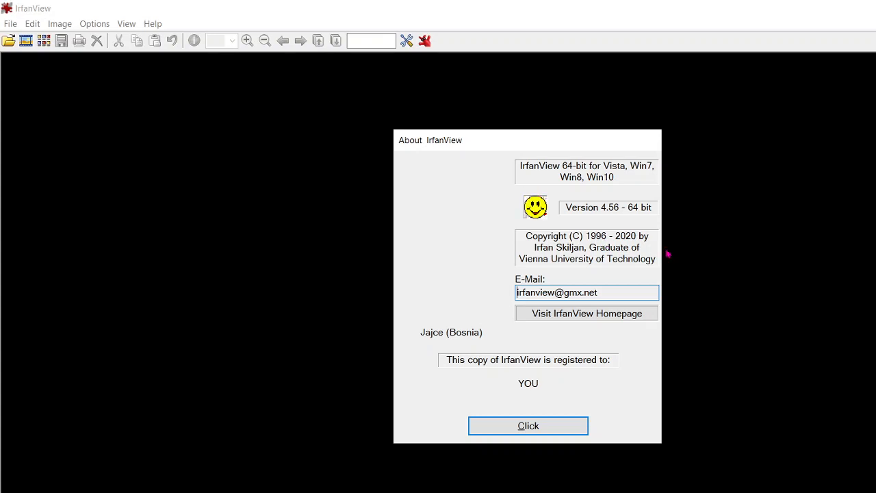
left_click(562, 427)
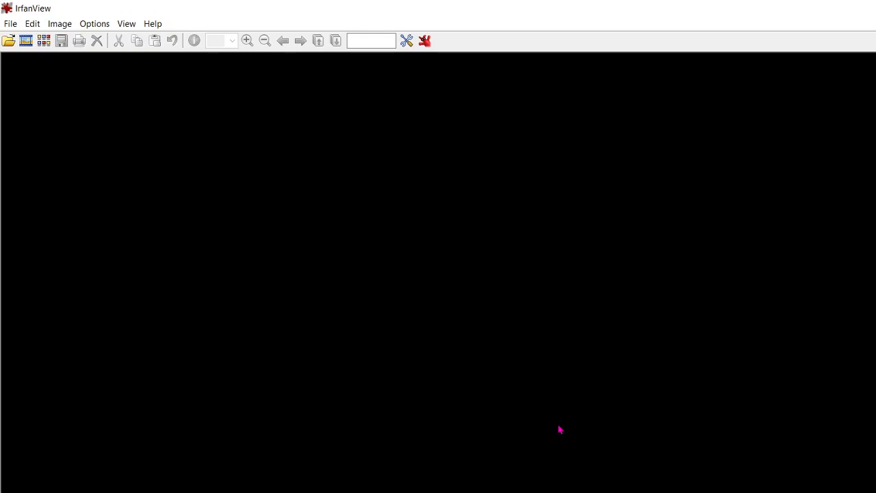
mouse_move(474, 492)
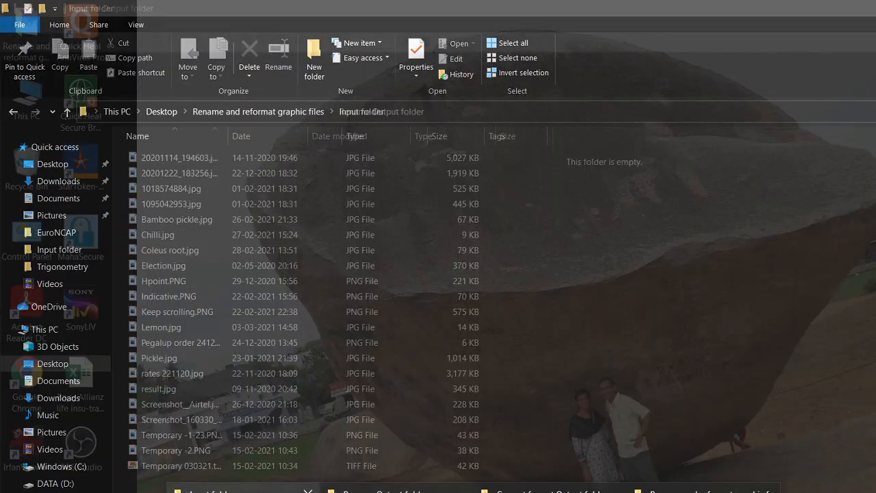
left_click(243, 489)
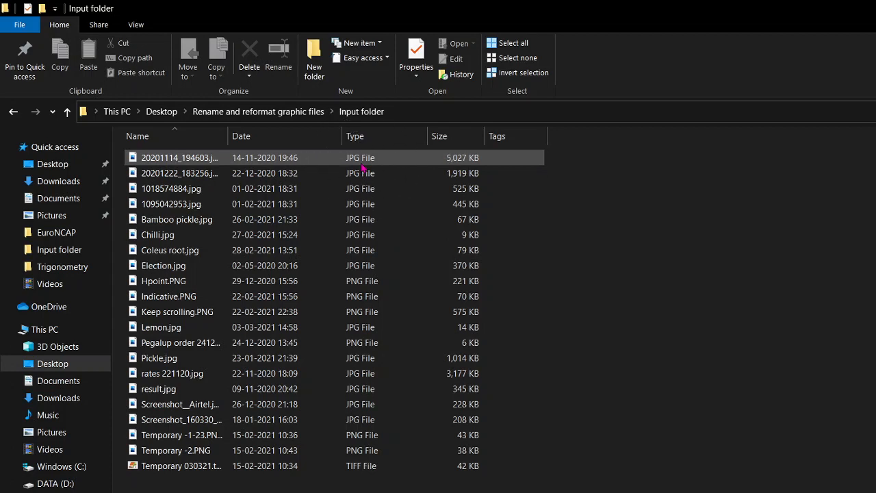
Sort the files in the Input folder by file type.
key("ctrl")
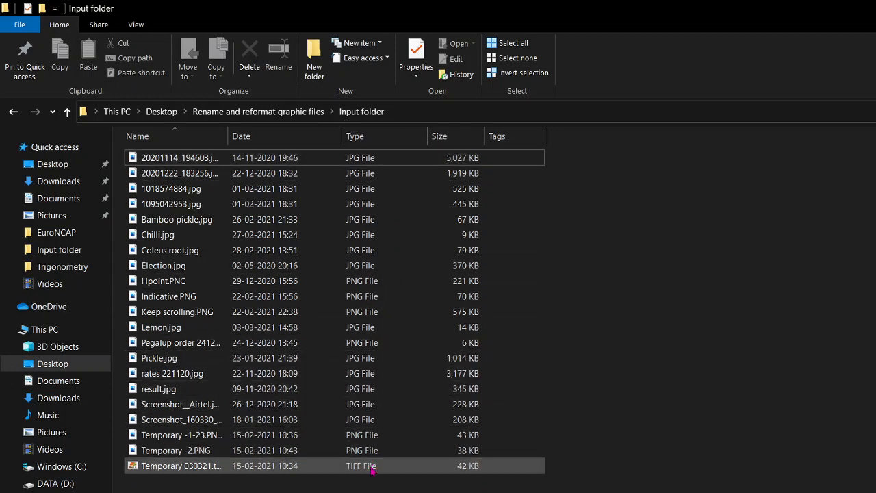
key("ctrl")
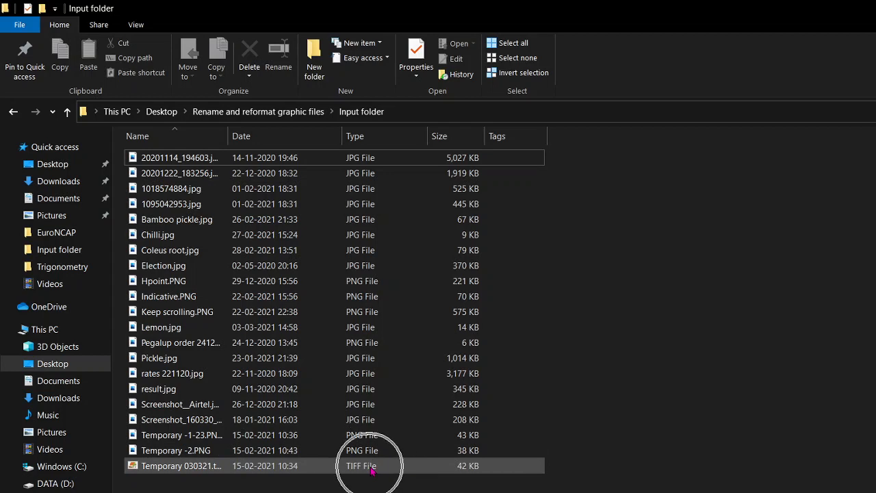
left_click(357, 137)
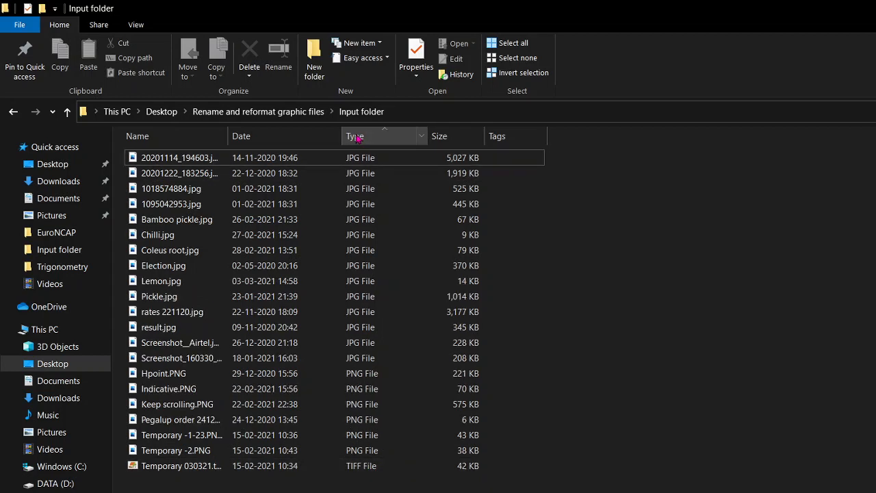
Review the sorted files by selecting the JPG group, the PNG group and the TIFF file in turn.
left_click(267, 157)
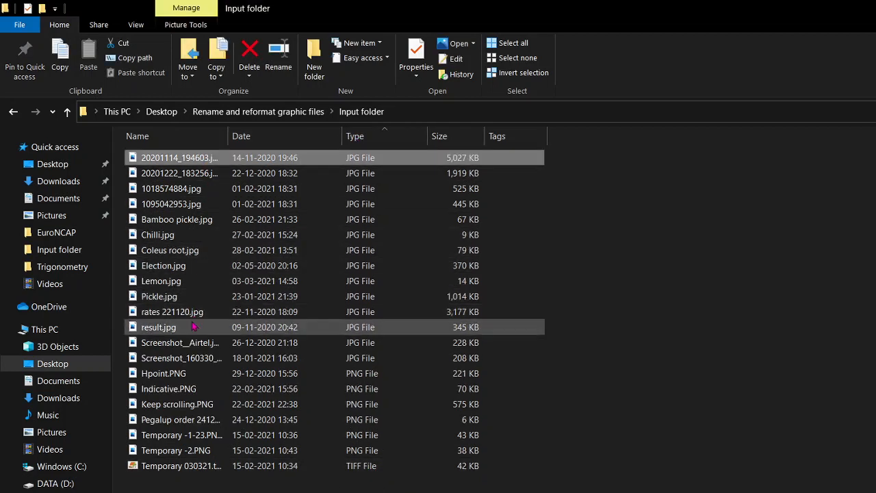
left_click(186, 359, "shift")
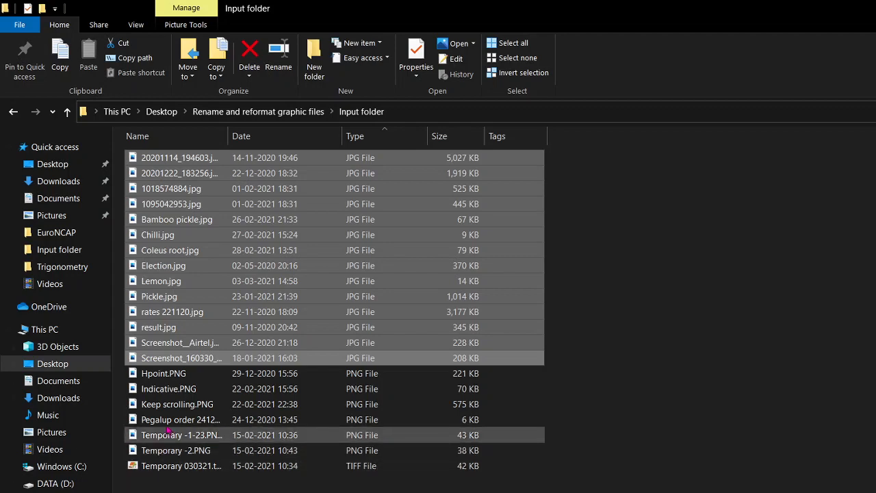
left_click(180, 373)
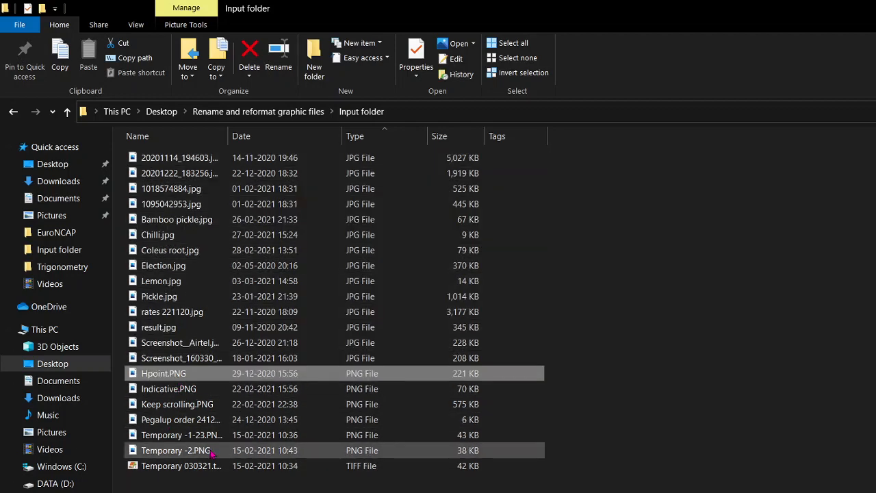
left_click(213, 452, "shift")
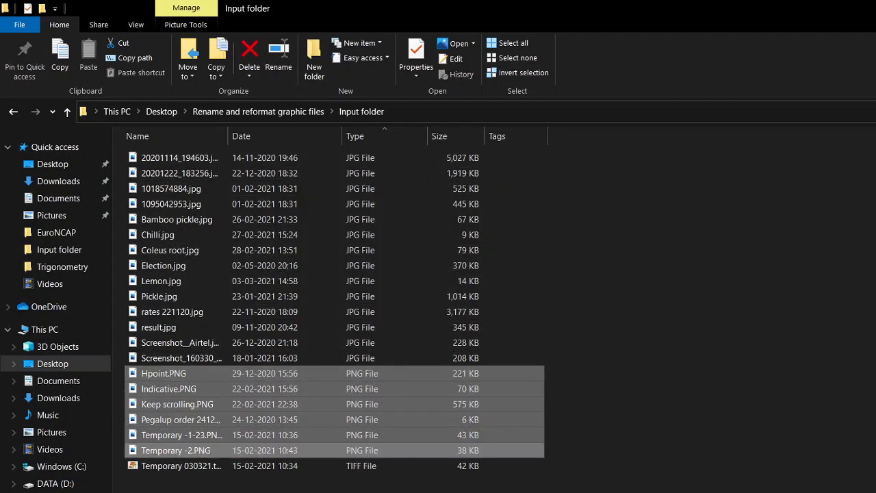
left_click(183, 467)
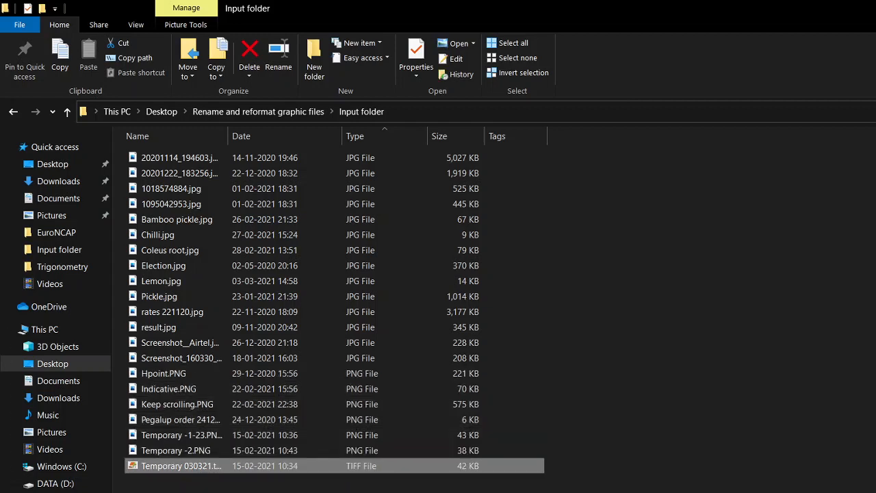
Switch back to IrfanView and open the Batch Conversion/Rename dialog.
left_click(756, 457)
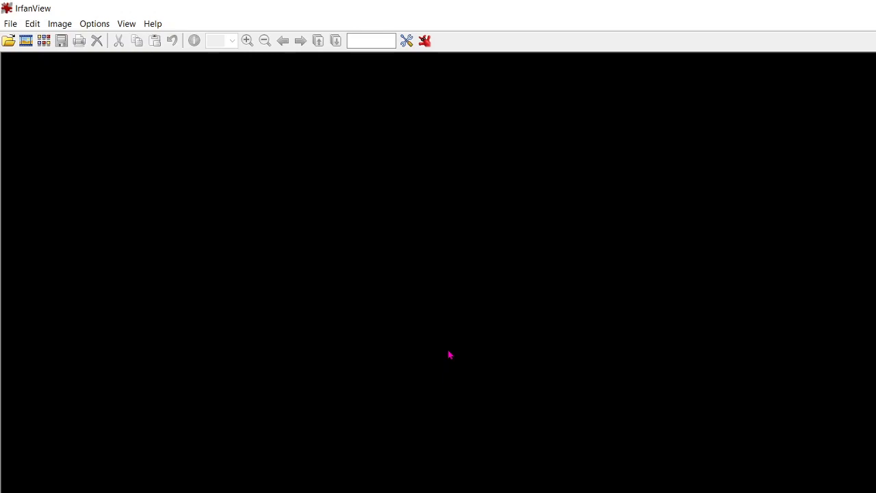
left_click(10, 24)
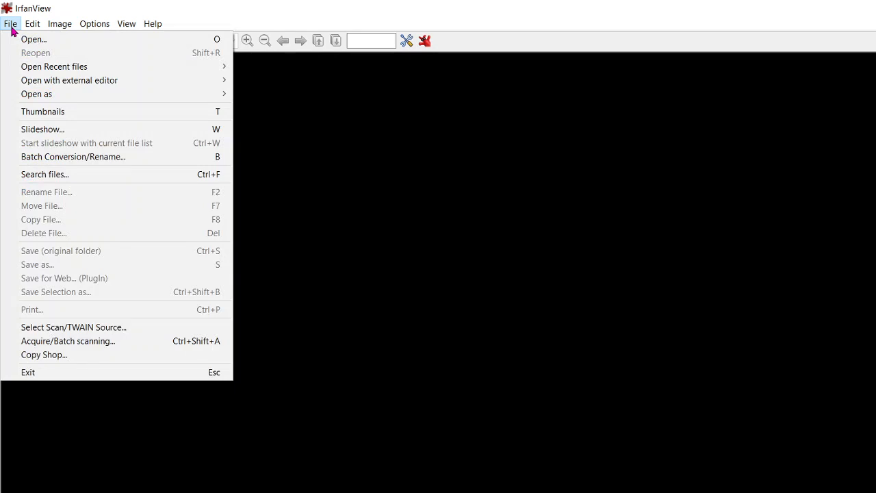
left_click(39, 159)
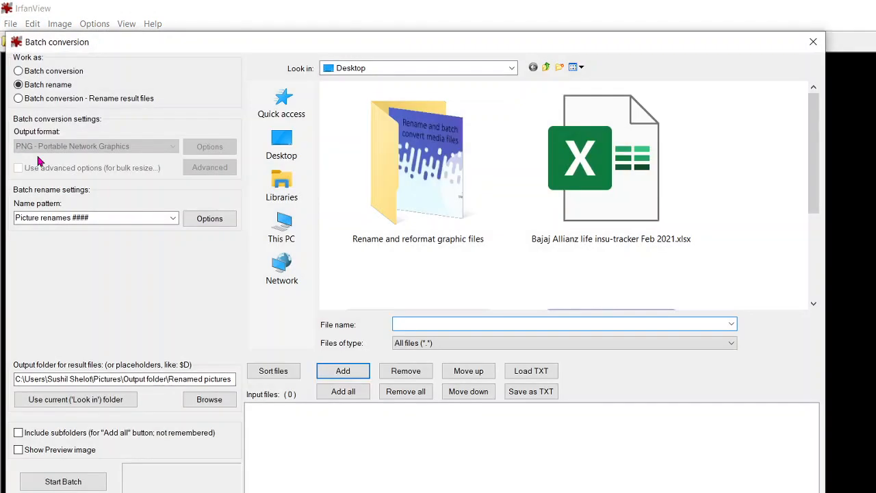
Try the work modes Batch conversion, Batch rename and Batch conversion - Rename result files in turn.
left_click(814, 42)
left_click(19, 73)
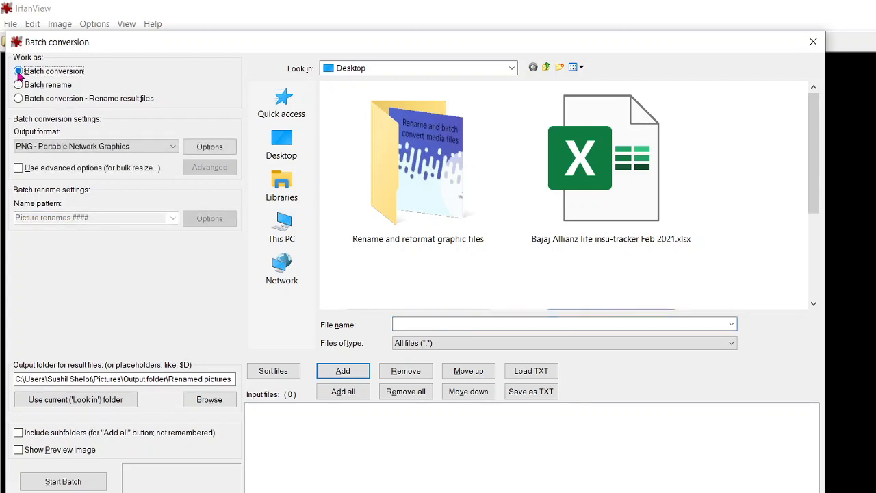
left_click(18, 85)
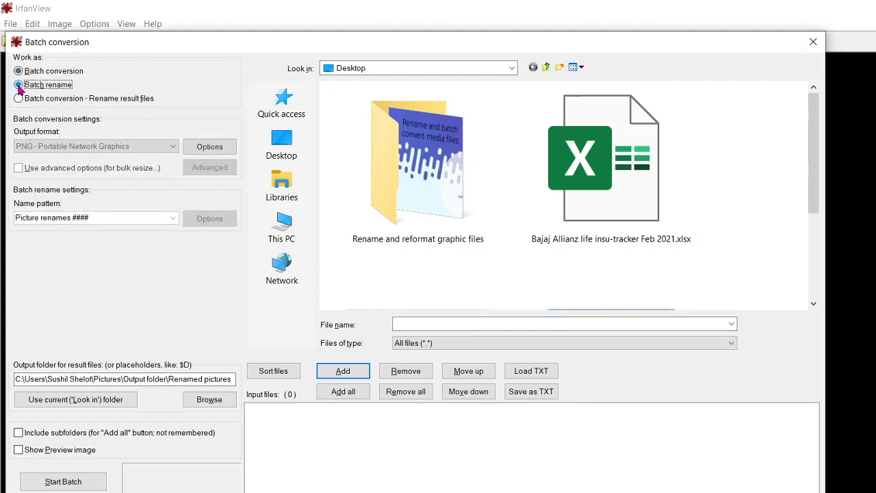
left_click(19, 99)
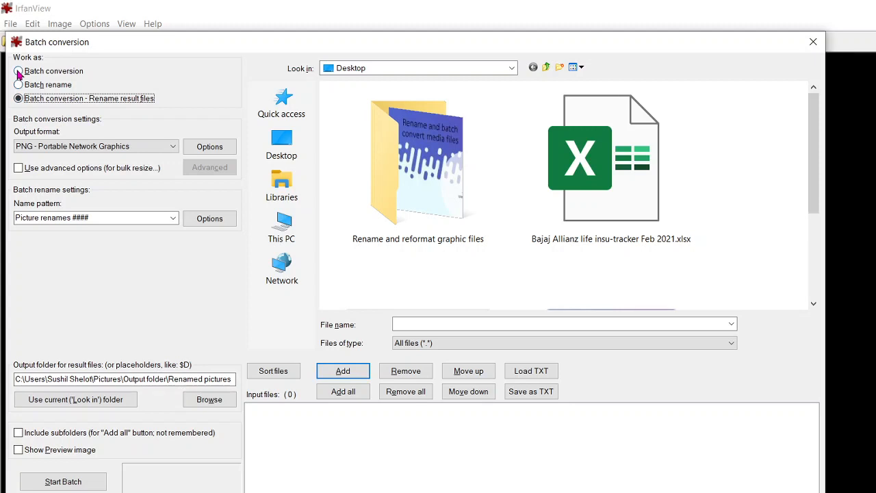
Set the work mode to Batch conversion with GIF - Compuserve GIF as the output format.
left_click(18, 72)
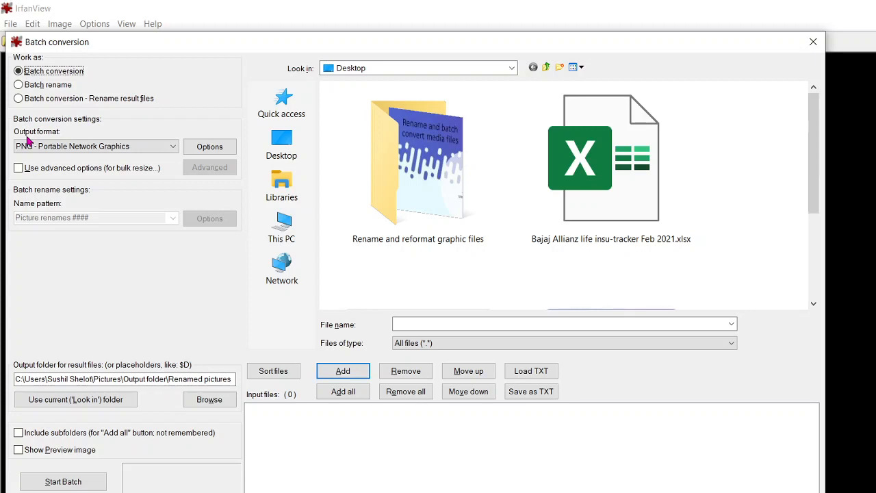
left_click(172, 151)
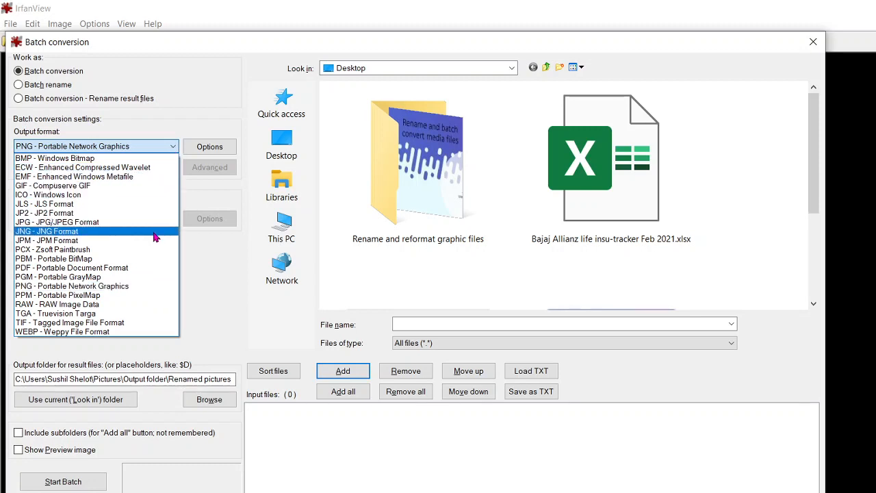
left_click(90, 189)
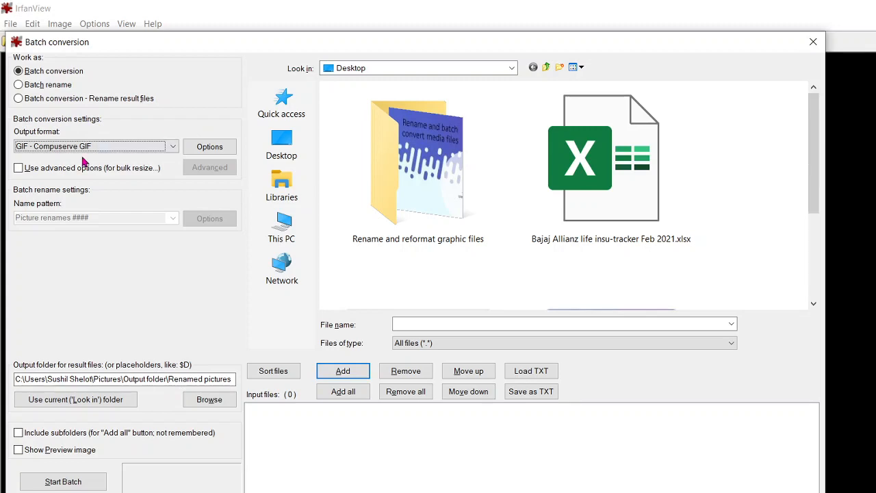
Enable the advanced conversion options, view the settings for all images without changes, and disable the advanced options again.
left_click(18, 170)
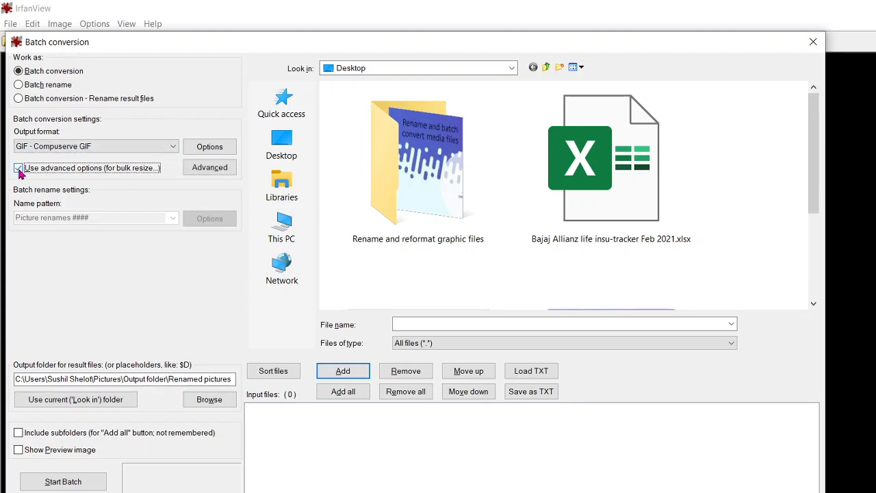
left_click(203, 175)
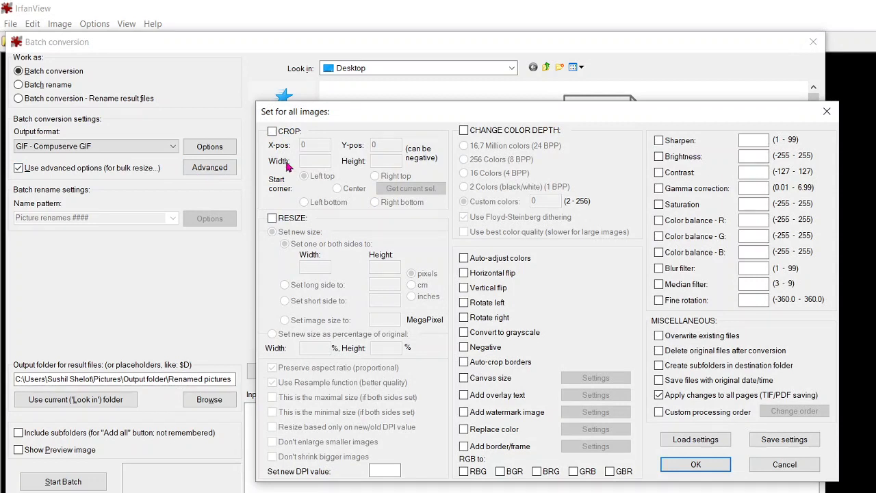
left_click(827, 114)
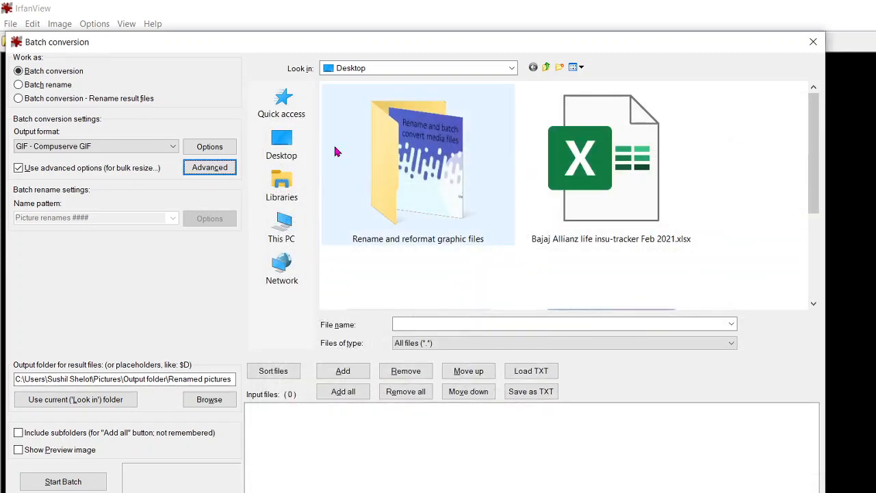
left_click(19, 169)
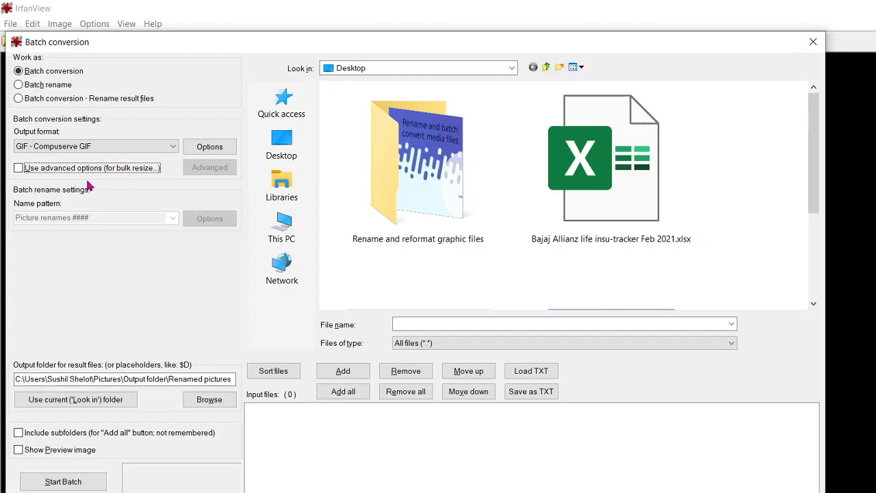
Change the work mode to Batch rename and set the name pattern to "New file name ##".
left_click(18, 85)
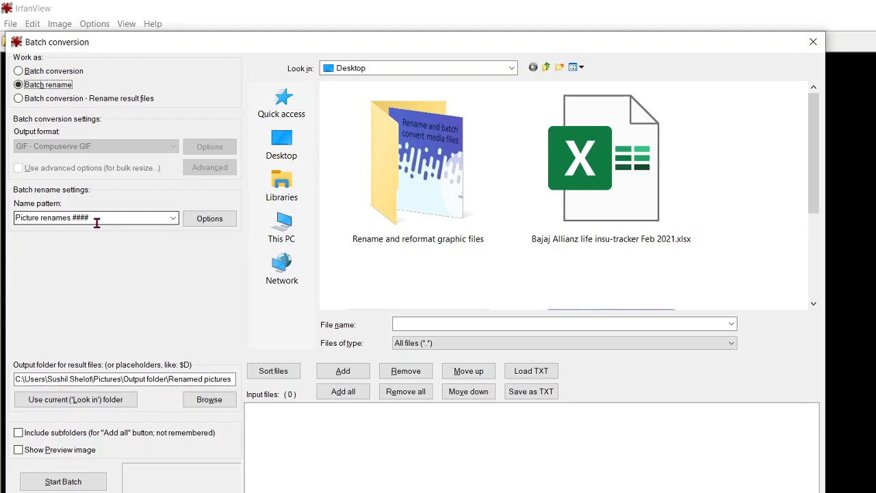
left_click(173, 219)
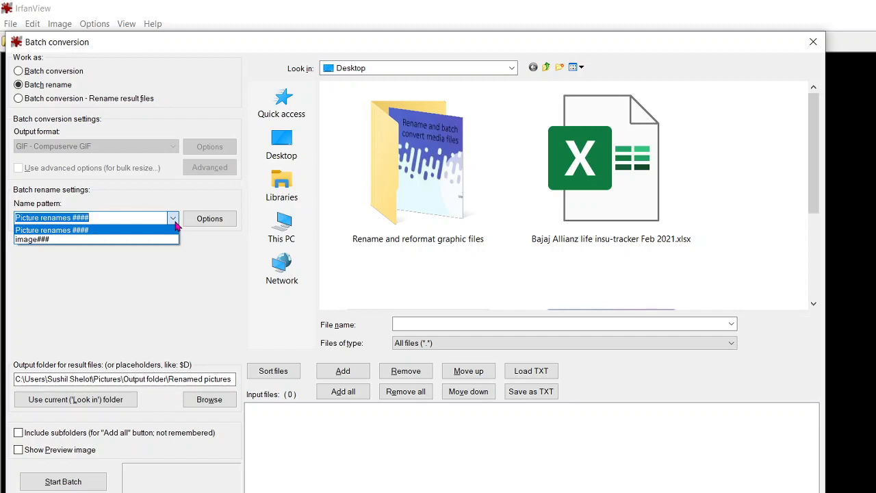
left_click(122, 239)
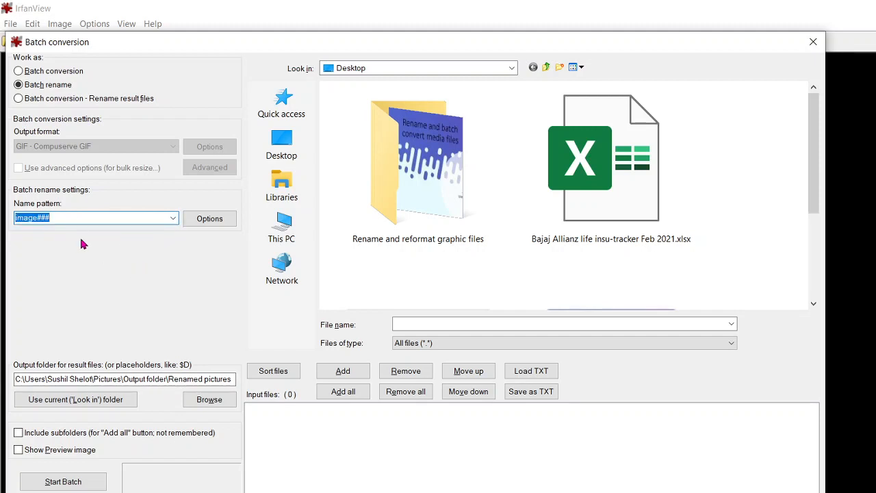
left_click(65, 221)
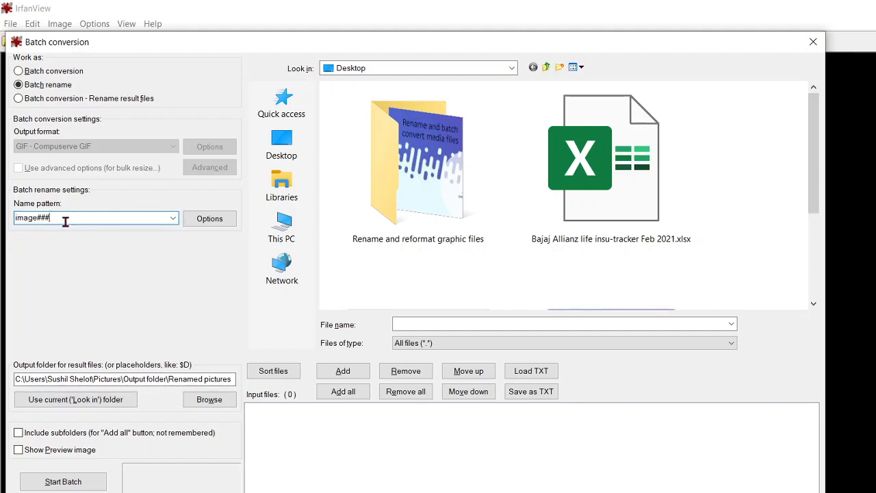
left_click_drag(65, 221, 3, 219)
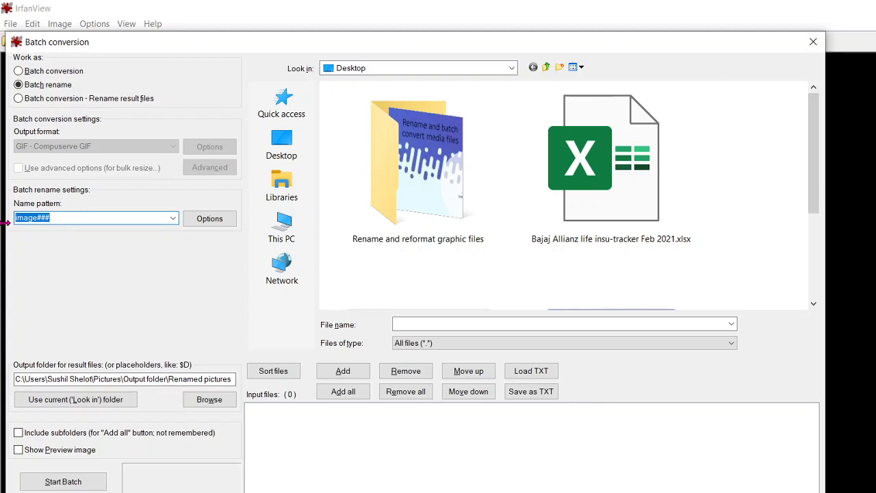
type("New")
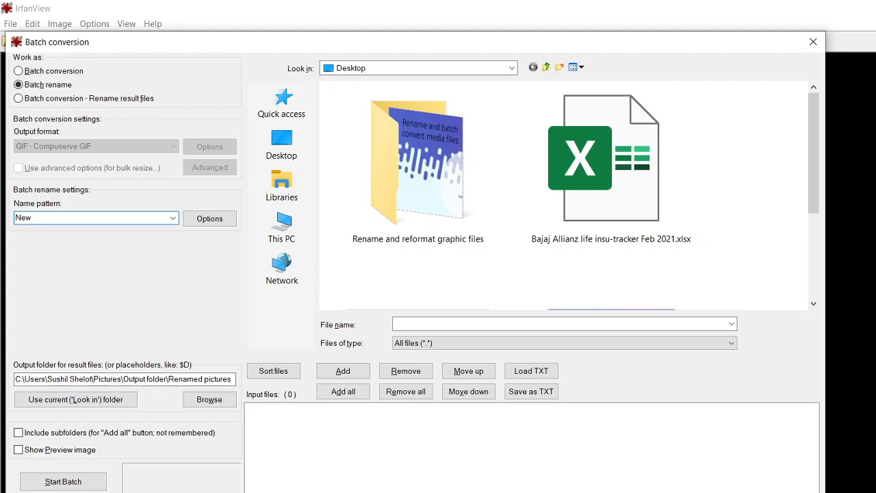
type(" file")
type("name")
type("##")
Try the move and rename options for original files in the batch rename settings, restoring Copy original/input files to output folder.
left_click(216, 220)
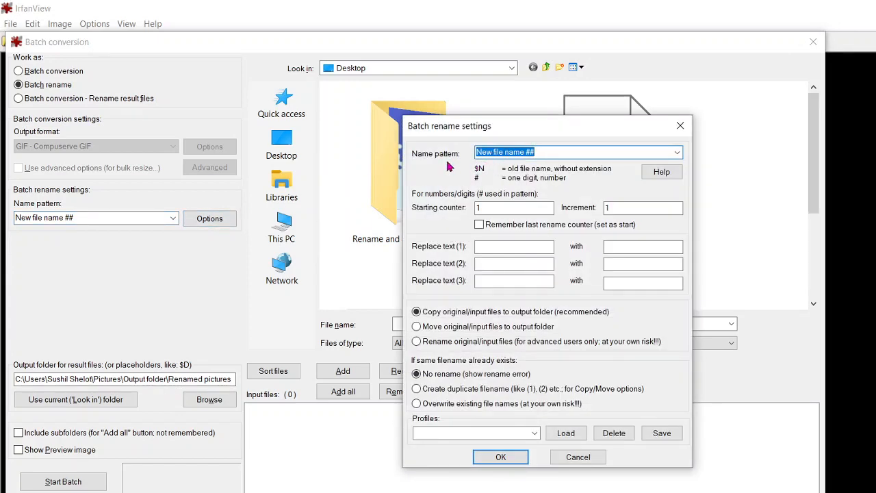
left_click(549, 152)
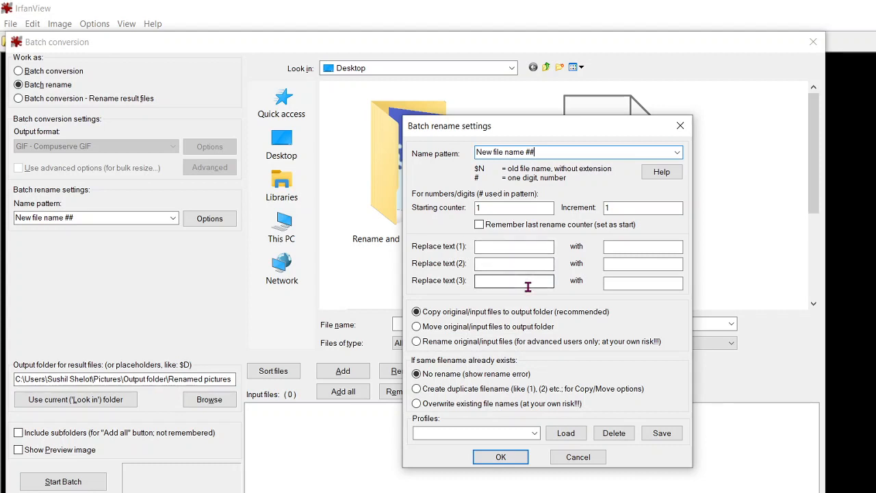
left_click(531, 246)
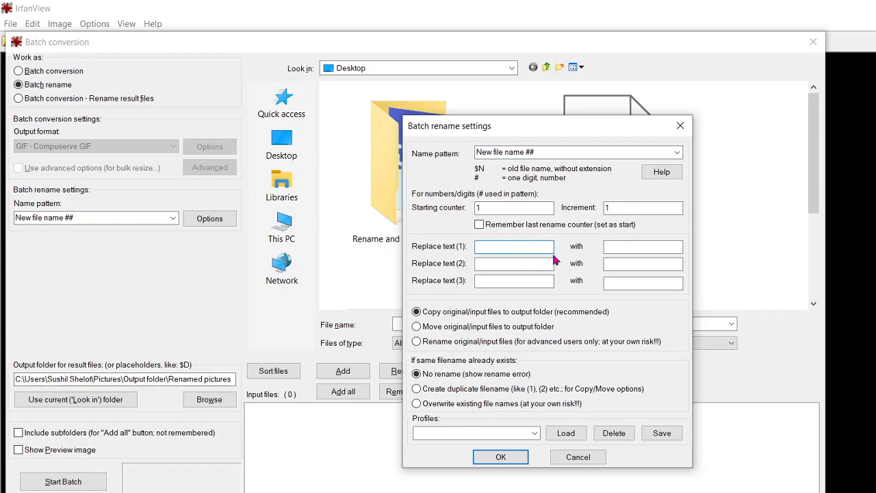
left_click(628, 249)
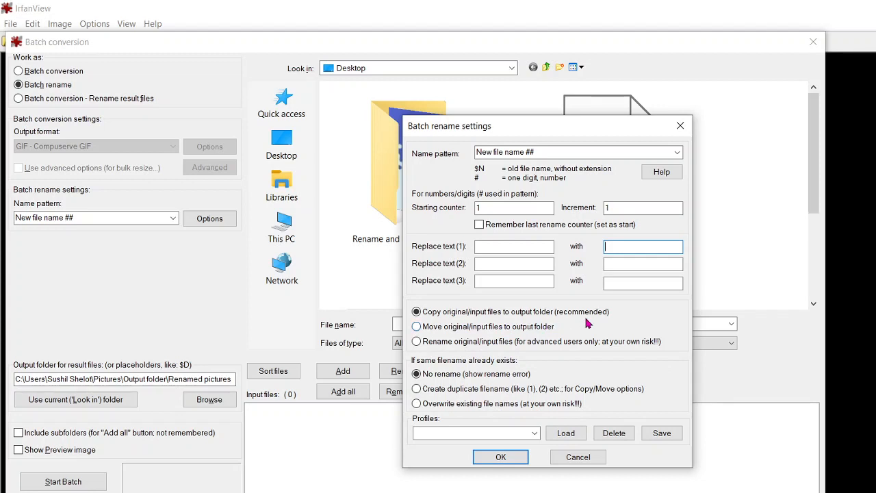
left_click(417, 327)
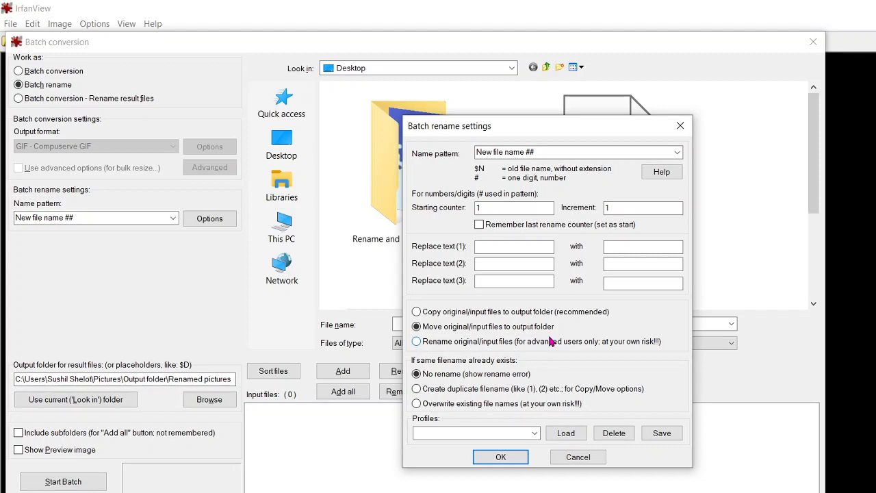
left_click(419, 343)
left_click(416, 312)
Try the duplicate and overwrite options for existing filenames, return to No rename (show rename error), and accept the rename settings.
left_click(416, 389)
left_click(417, 404)
left_click(417, 374)
left_click(513, 458)
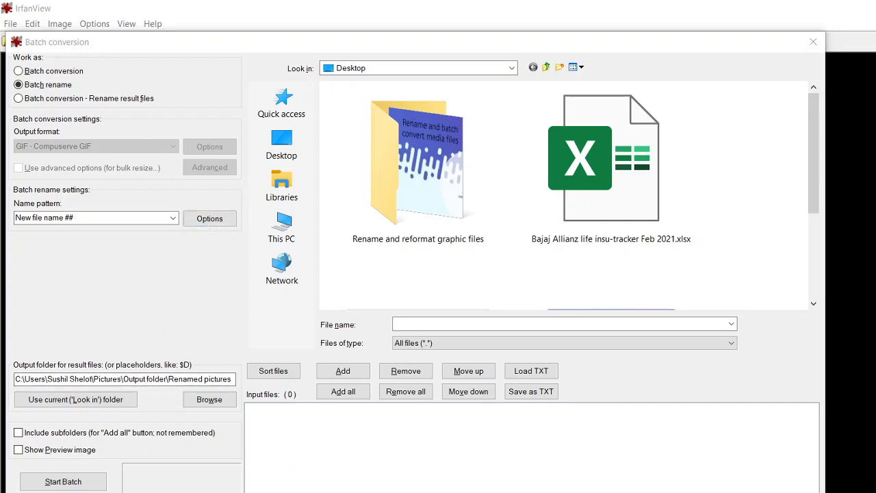
Copy the path of Input folder from File Explorer and open that folder in IrfanView's batch conversion file browser.
left_click(243, 488)
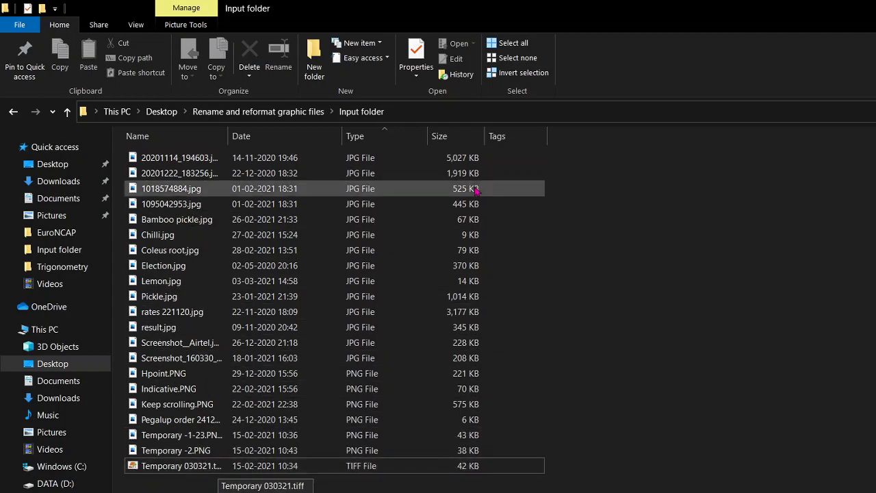
left_click(468, 112)
key("ctrl+c")
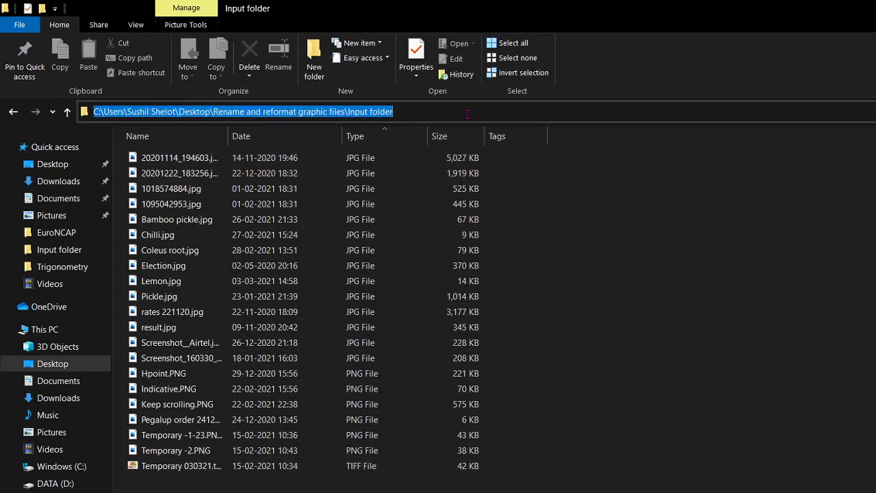
key("alt+Tab")
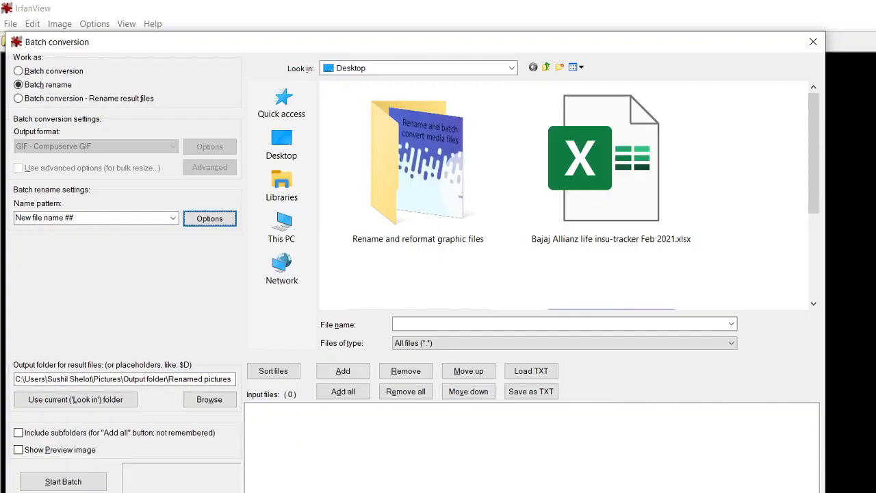
left_click(521, 326)
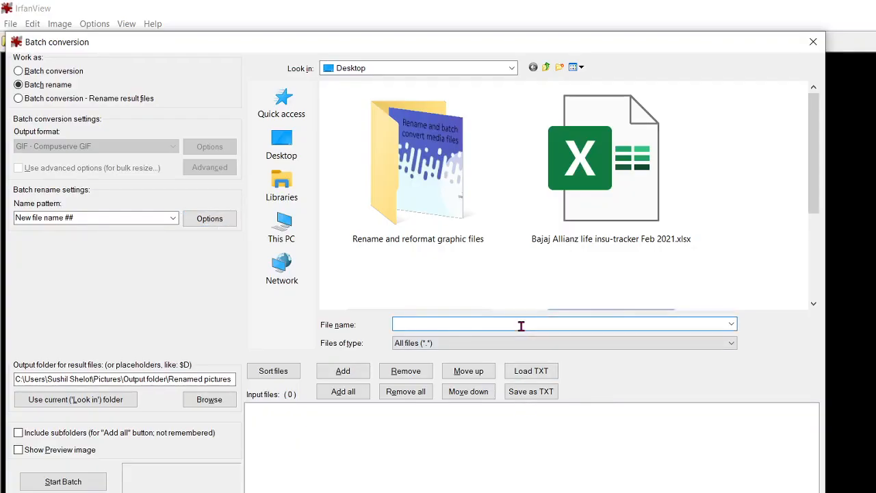
key("ctrl+v")
key("Return")
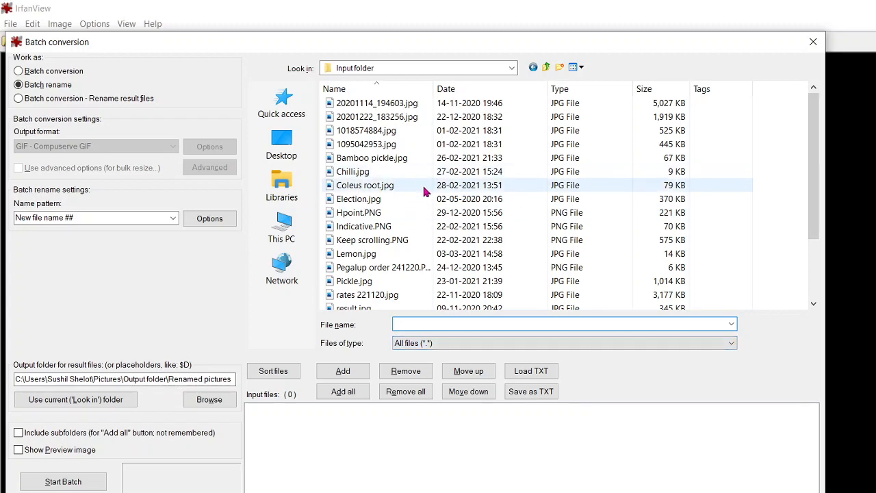
Add all files from Input folder to the input list and view the sort order choices without changing them.
left_click(344, 391)
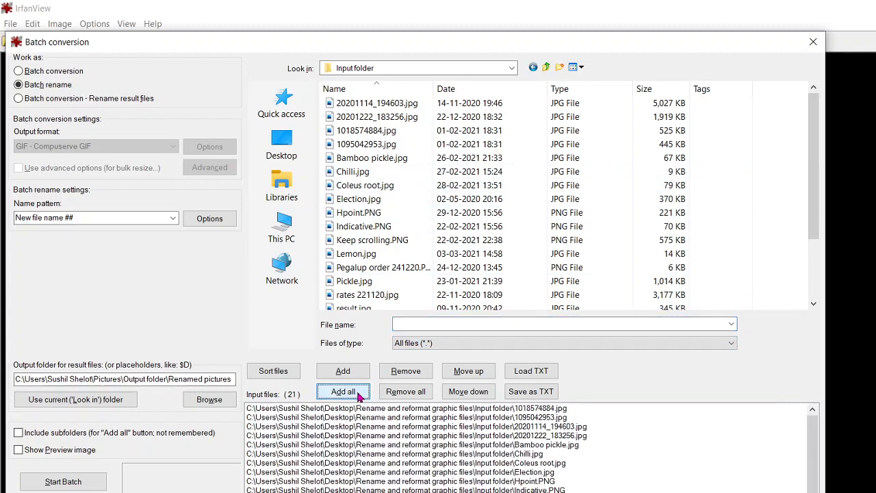
left_click(277, 374)
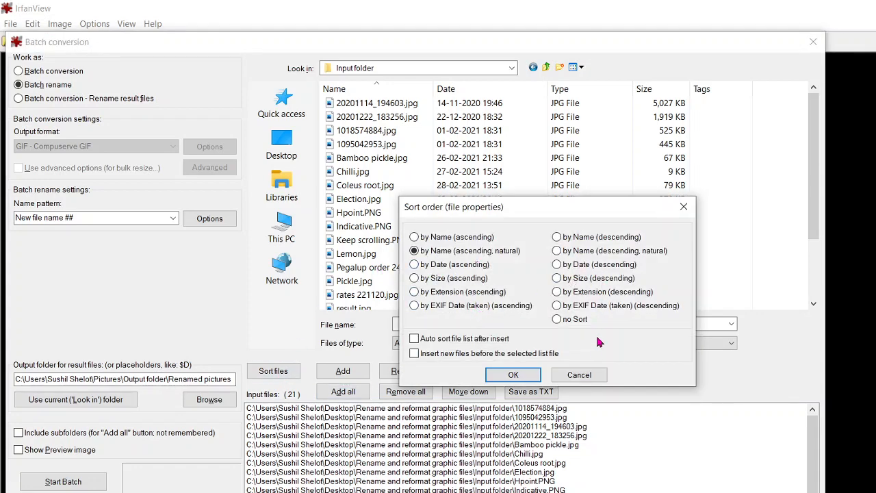
left_click(579, 375)
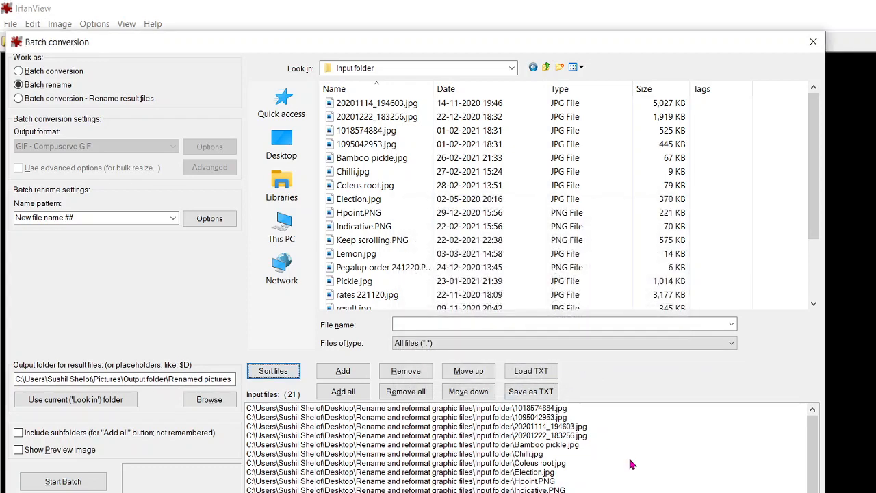
scroll(632, 465, "down", 2)
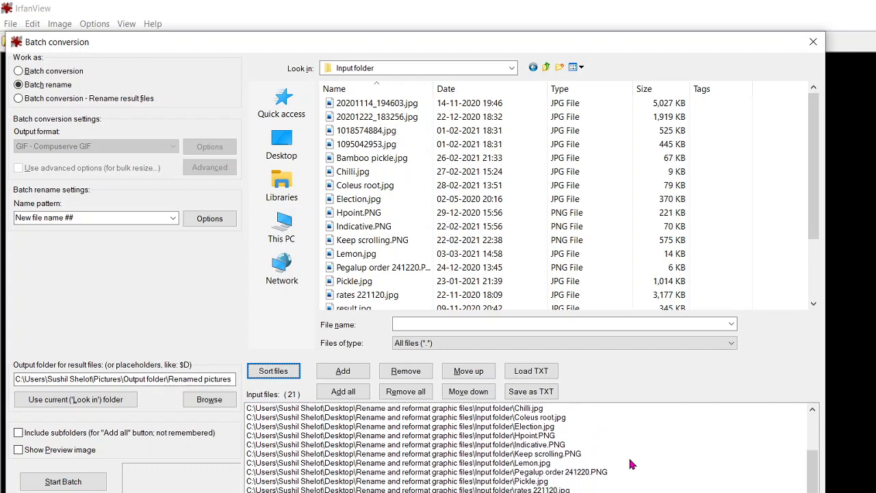
scroll(633, 465, "up", 2)
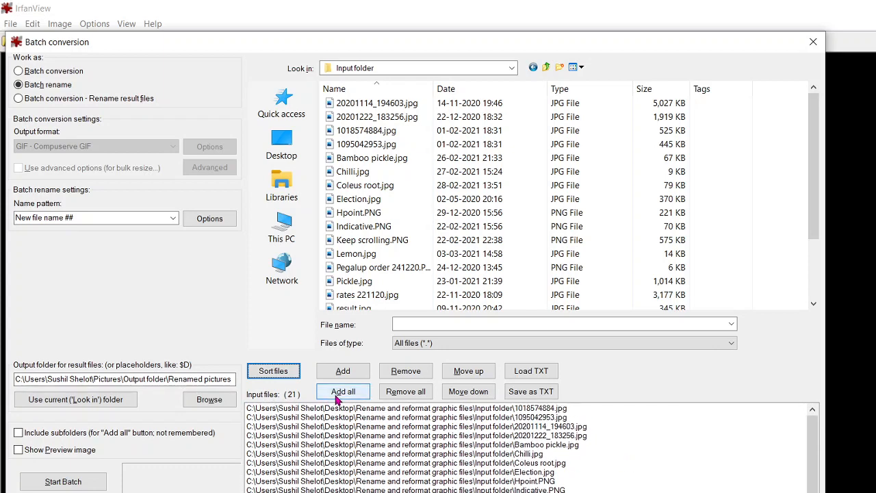
Clear the input file list, add all files from Input folder again, and select Chilli.jpg in the list.
left_click(405, 397)
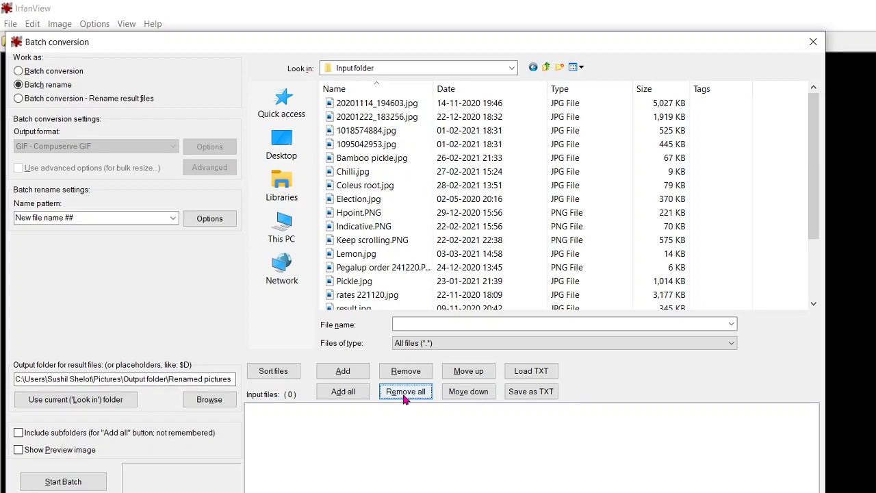
left_click(356, 396)
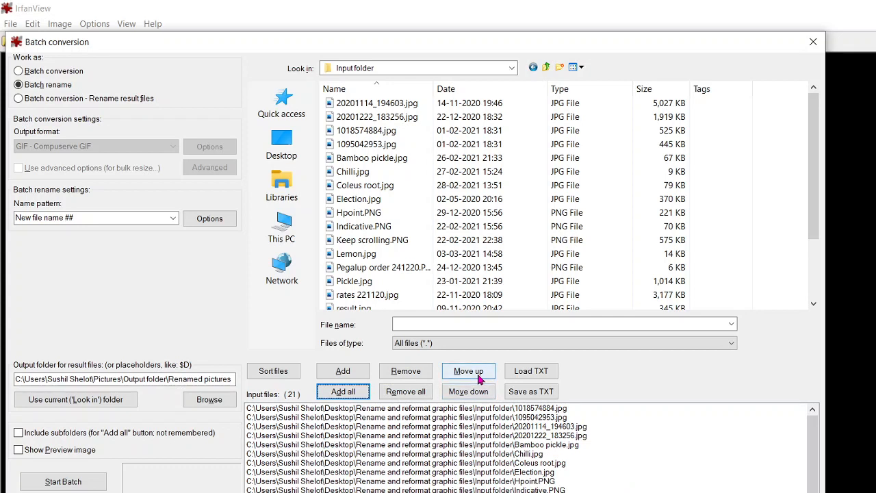
left_click(397, 426)
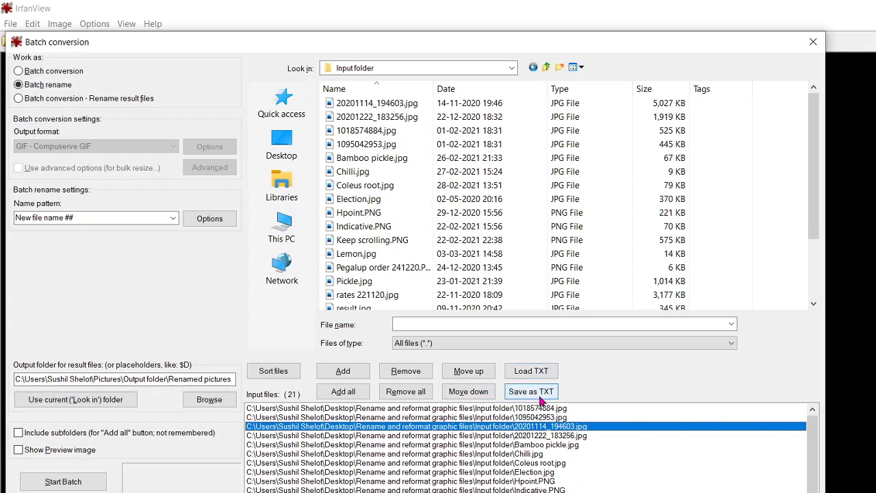
left_click(644, 455)
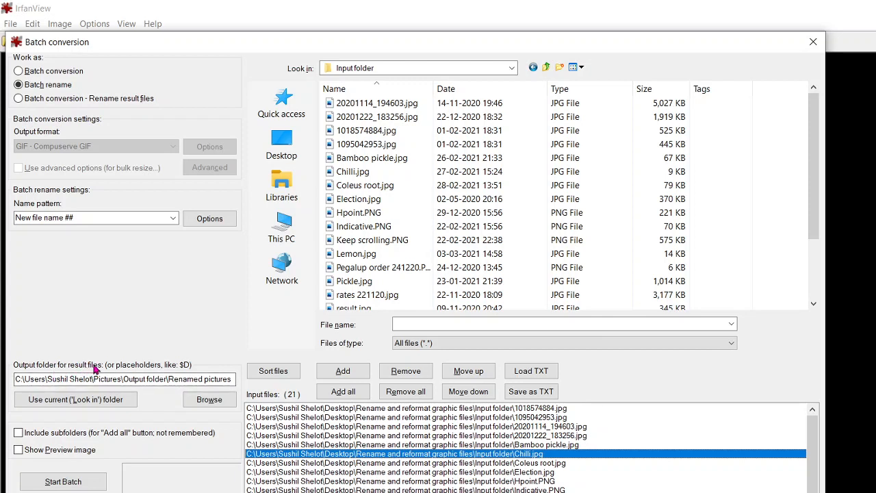
Try the current look-in folder as the output folder and check the end of its path.
left_click(104, 407)
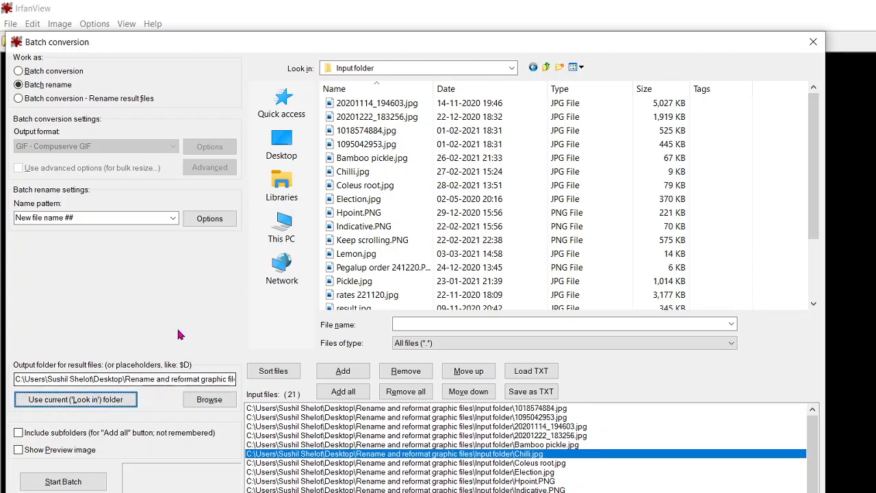
left_click(218, 379)
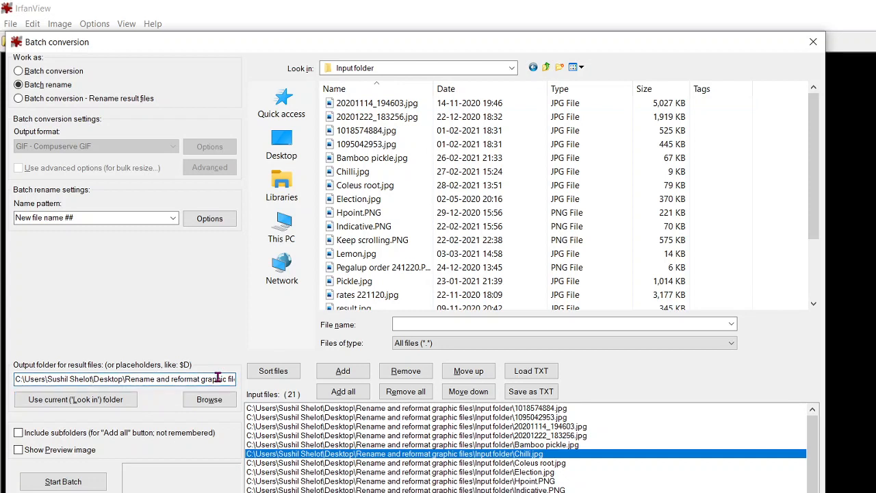
key("End")
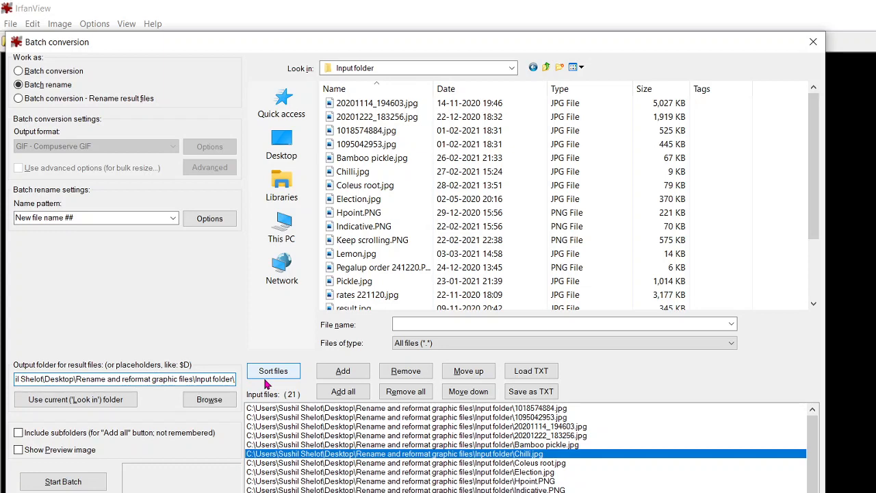
Set the output folder for result files to Rename Output folder inside Rename and reformat graphic files on the Desktop.
left_click(227, 405)
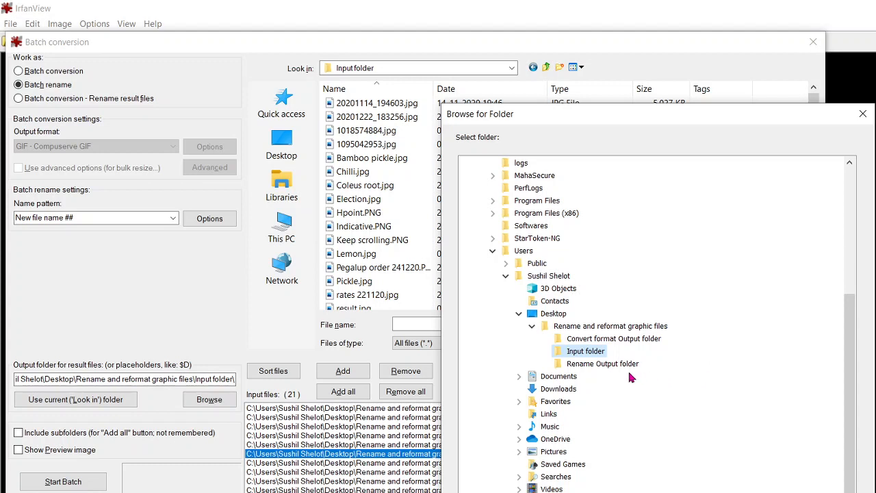
left_click(602, 364)
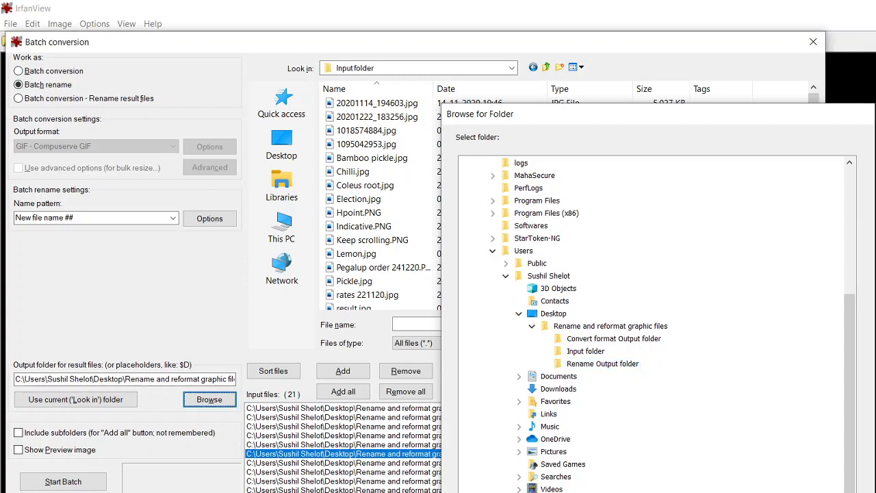
key("Return")
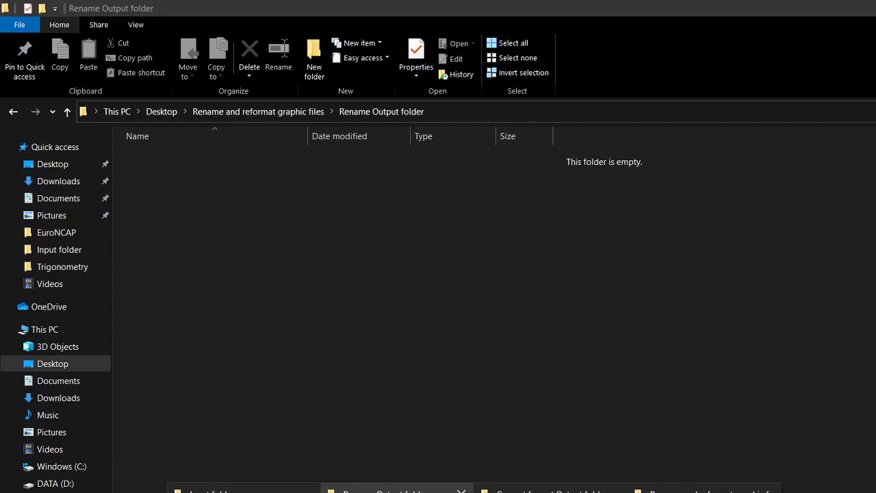
Check Rename Output folder in File Explorer, return to IrfanView, and run the batch rename on the listed files.
left_click(397, 489)
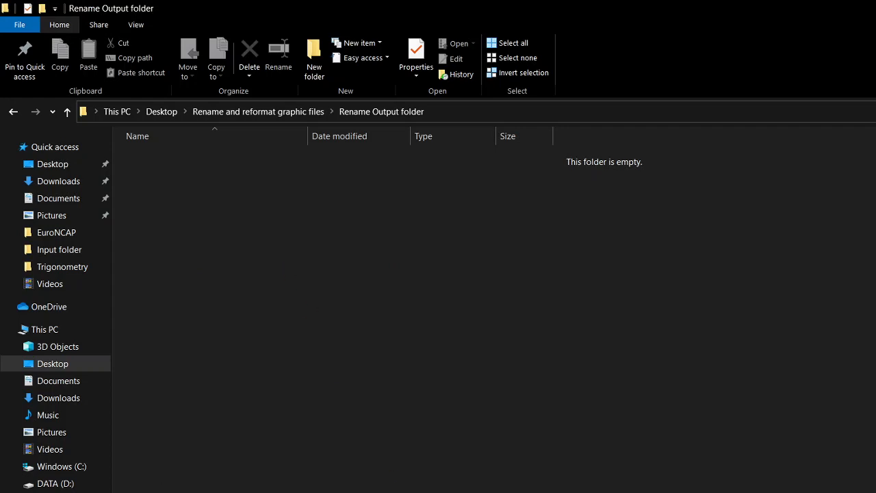
left_click(478, 491)
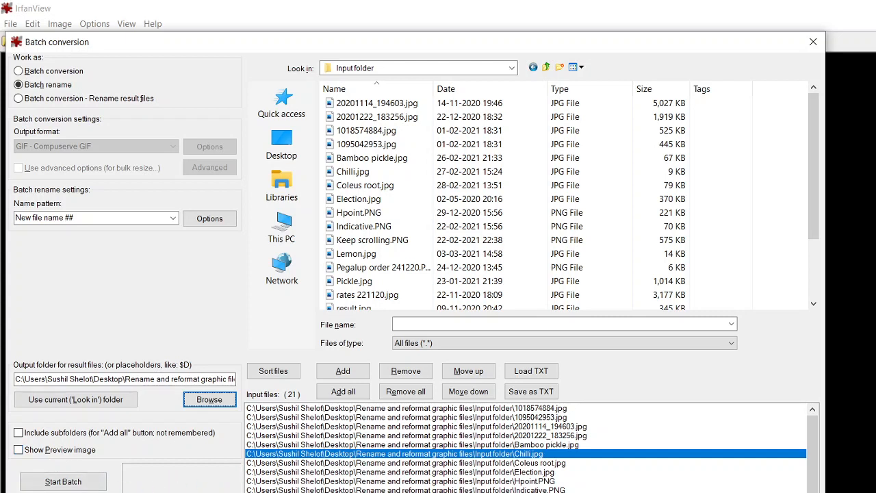
left_click_drag(824, 492, 692, 462)
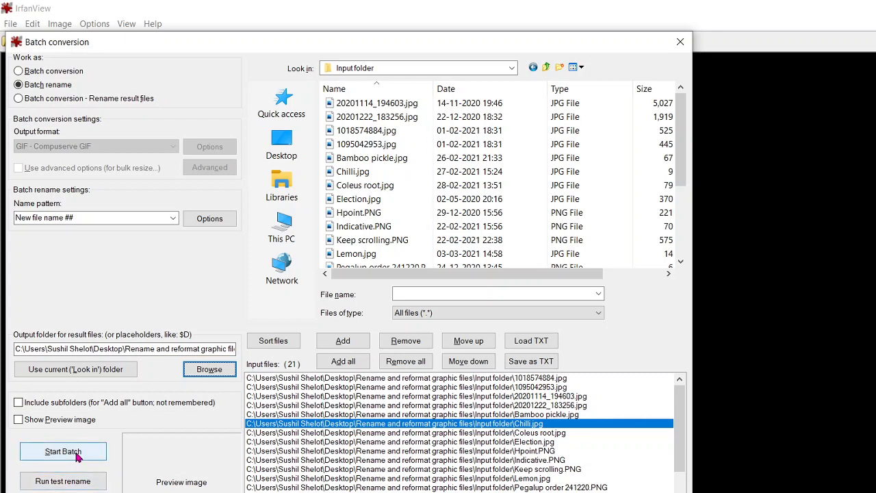
left_click(63, 452)
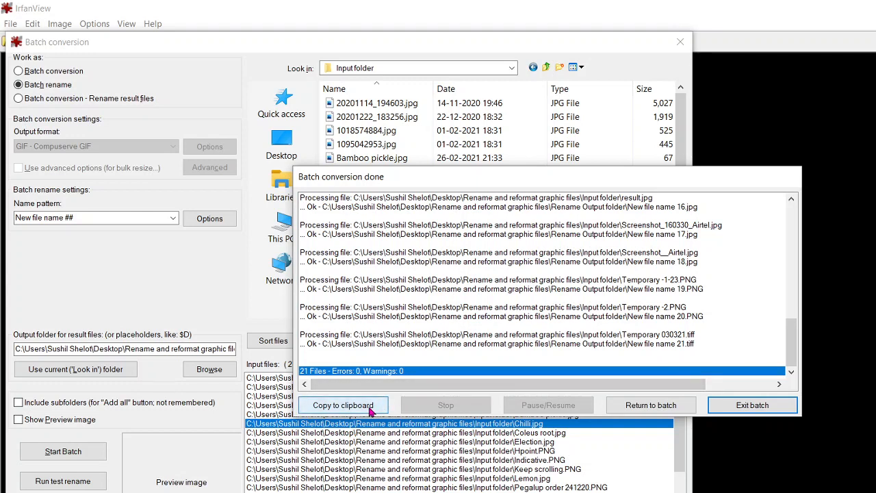
Copy the batch result log, paste it into a blank Notepad document, and maximize the Notepad window.
left_click(343, 405)
key("super")
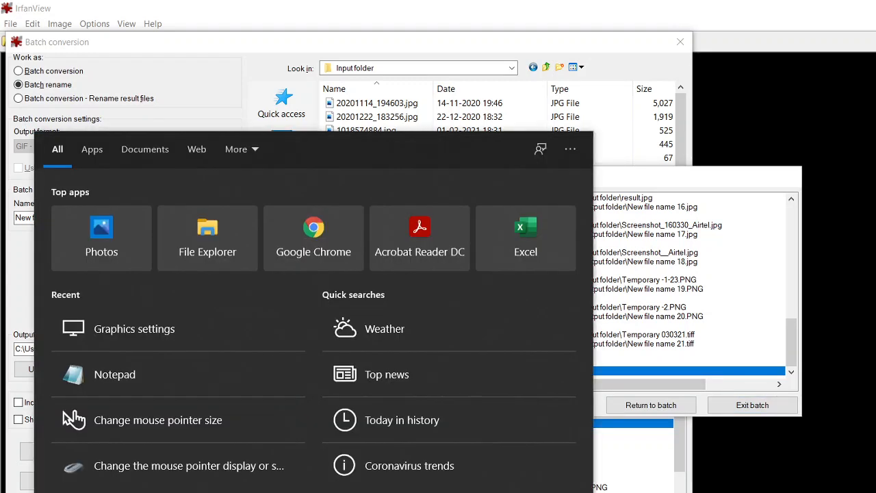
left_click(113, 385)
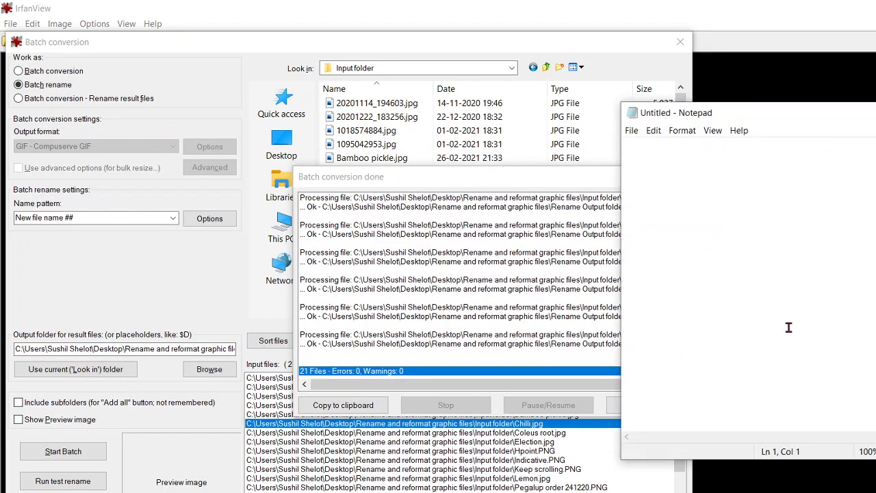
key("ctrl+v")
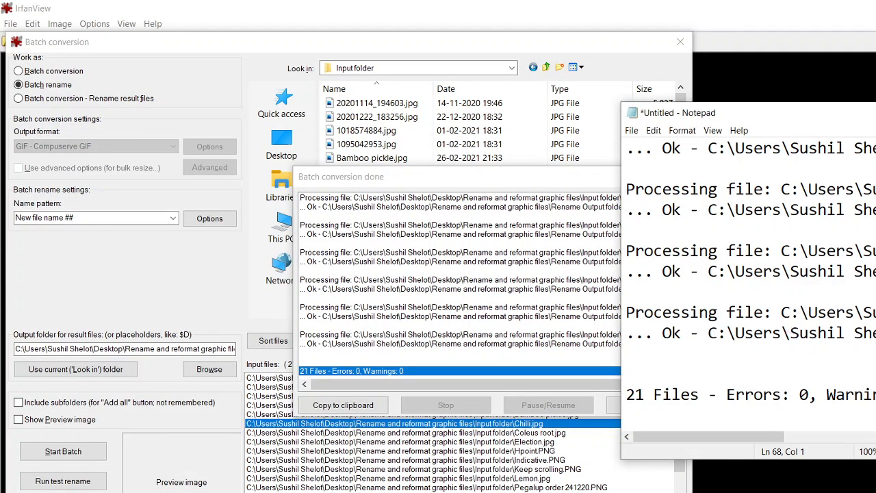
key("super+Up")
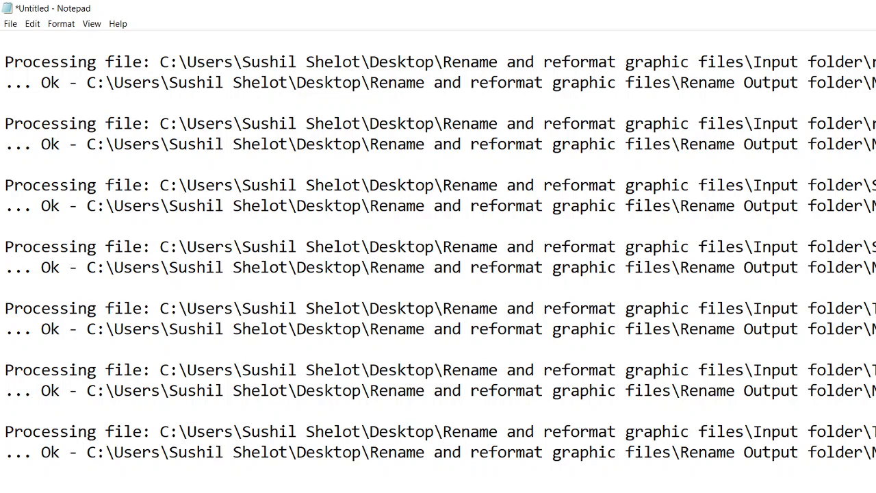
Read through the pasted batch log in Notepad and close the document without saving it.
left_click_drag(872, 431, 875, 432)
left_click(874, 455)
left_click_drag(875, 330, 872, 334)
left_click(875, 288)
left_click_drag(875, 268, 873, 272)
key("alt+F4")
left_click(593, 308)
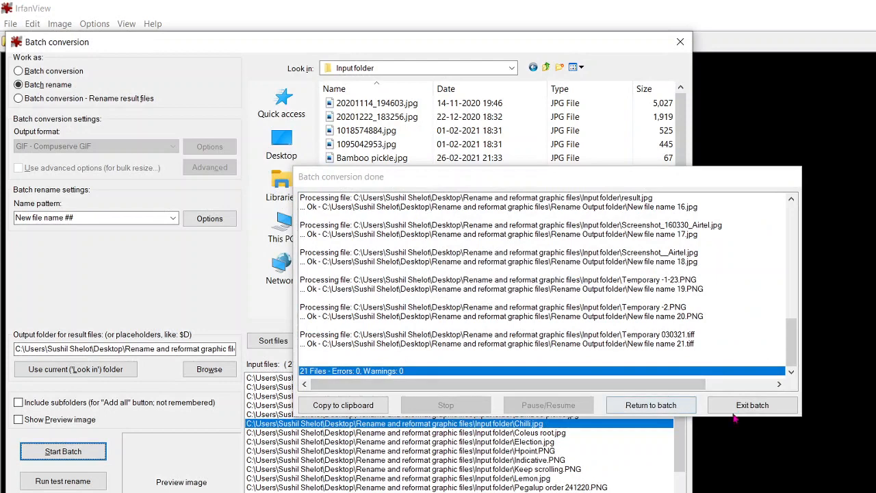
Exit the batch tool and review all the renamed files in Rename Output folder in File Explorer.
left_click(753, 405)
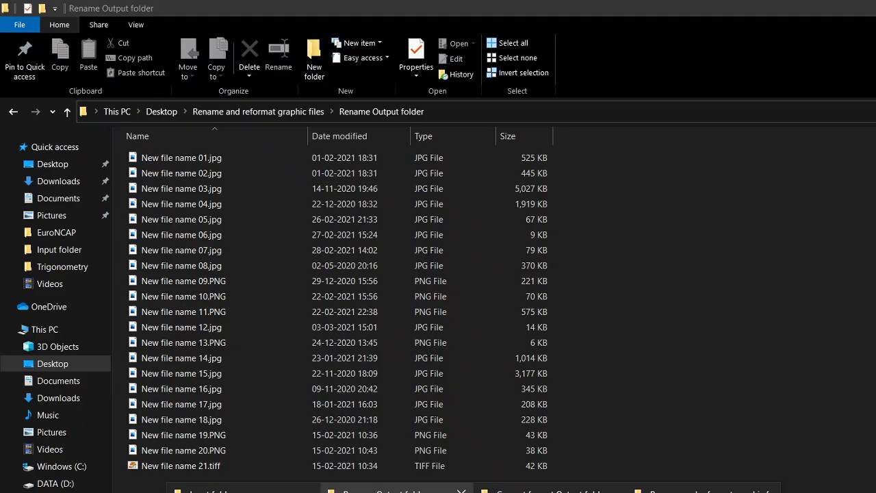
left_click(397, 489)
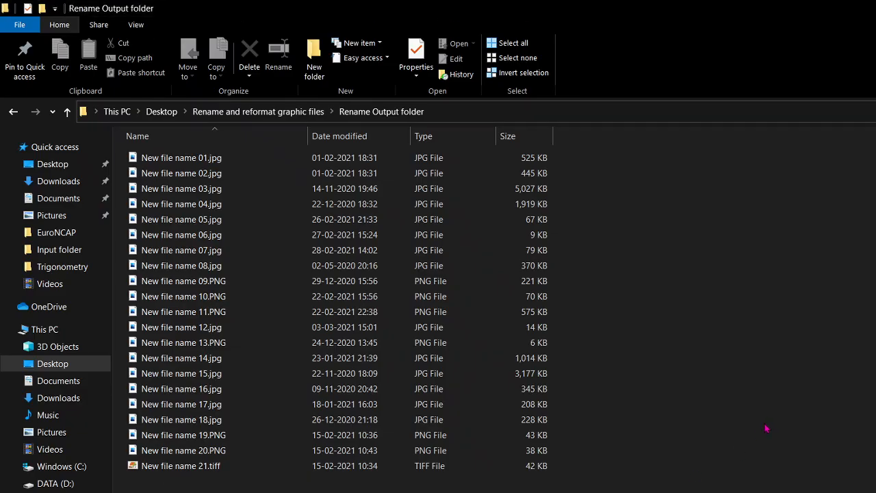
left_click(242, 159)
left_click(206, 471, "shift")
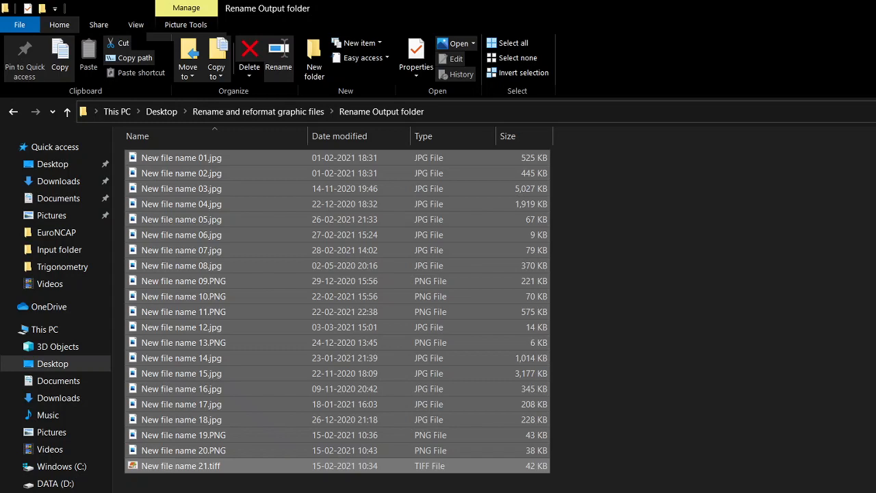
left_click(370, 483)
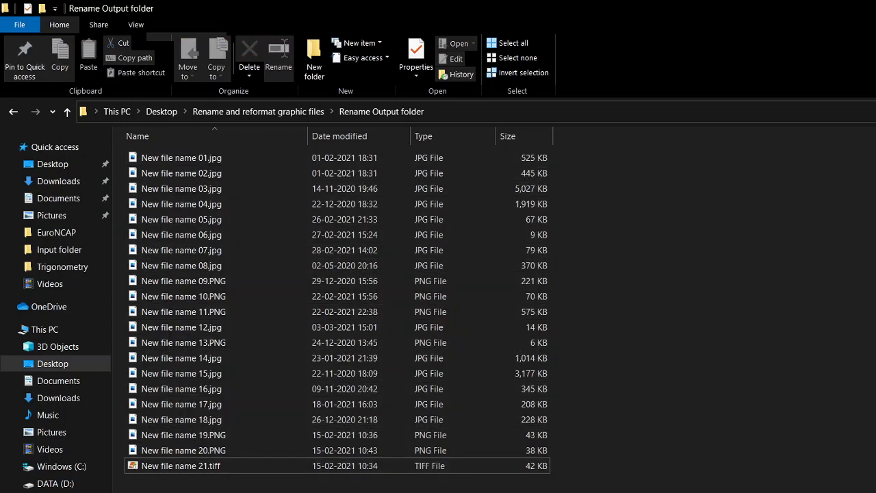
Sort Rename Output folder by file type and check the JPG, PNG and TIFF groups one after another.
left_click(426, 137)
left_click(249, 163)
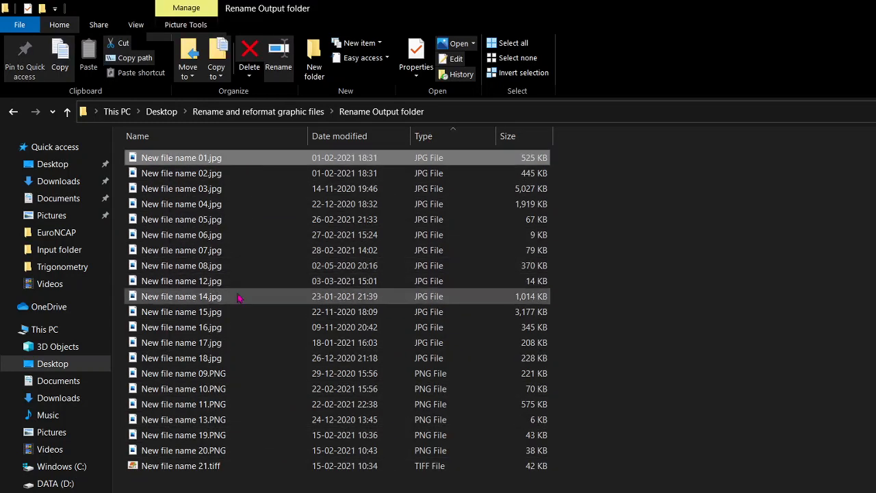
left_click(232, 360, "shift")
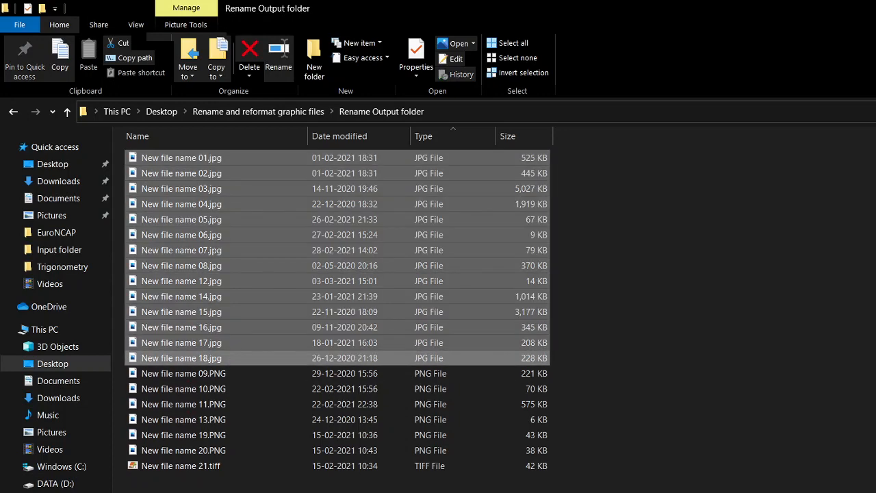
left_click(199, 376)
left_click(196, 454, "shift")
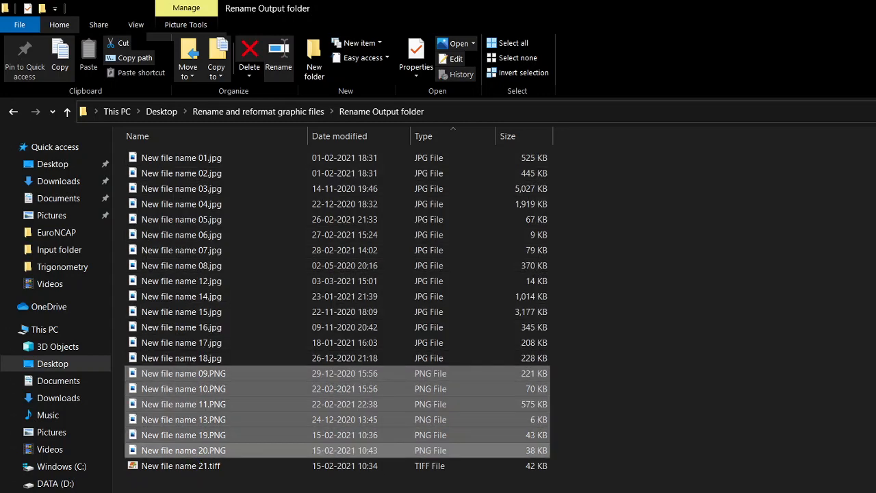
left_click(182, 469)
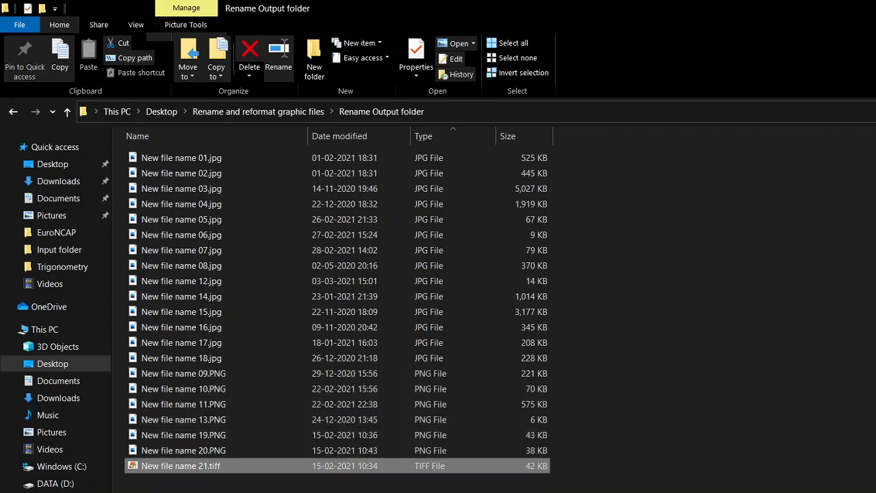
left_click(670, 482)
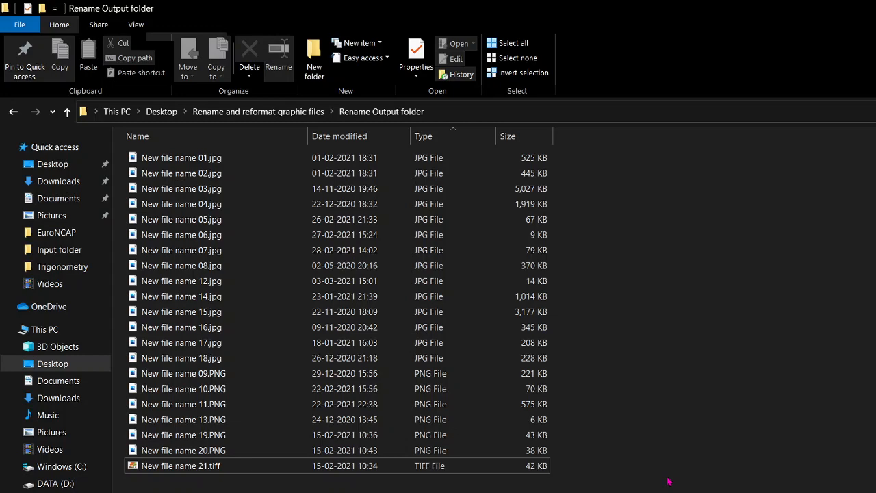
Switch to IrfanView, reopen the batch tool, and set it to Batch conversion with GIF - Compuserve GIF as the output format.
key("alt+Tab")
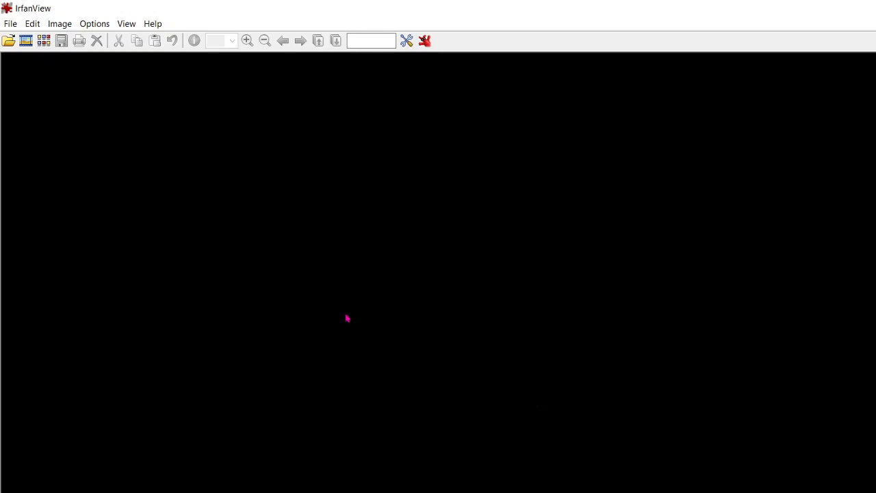
left_click(10, 24)
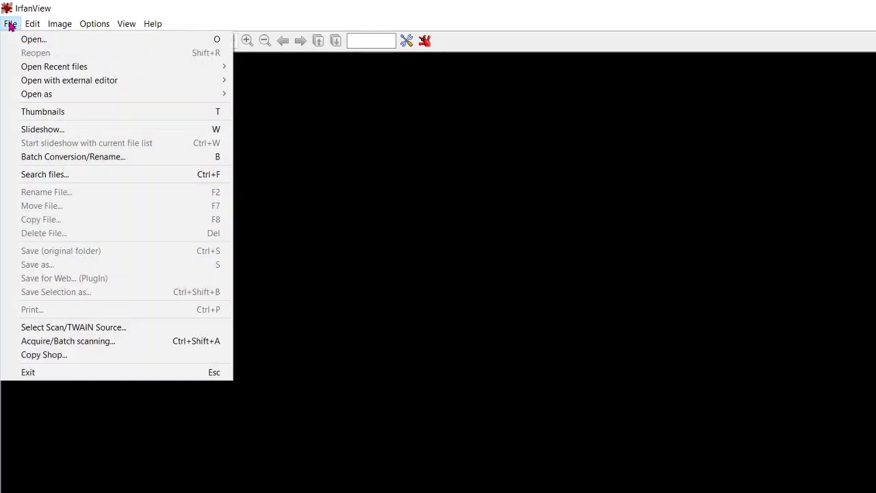
left_click(67, 161)
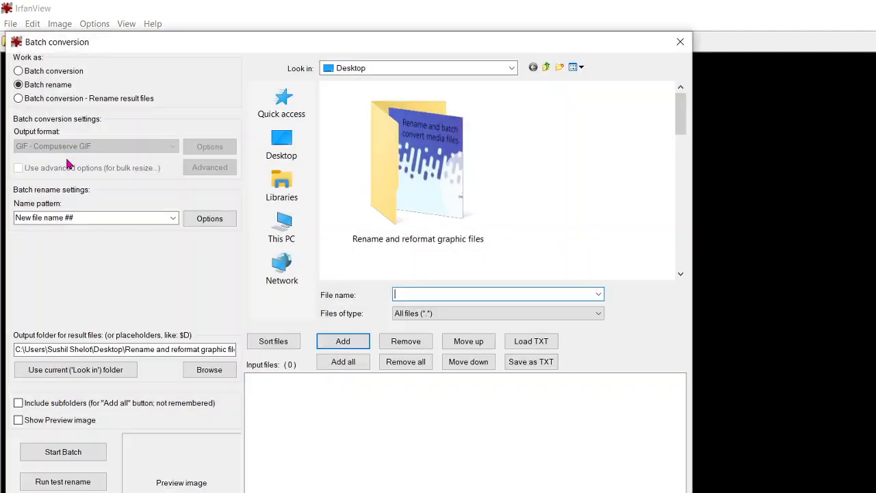
left_click(47, 76)
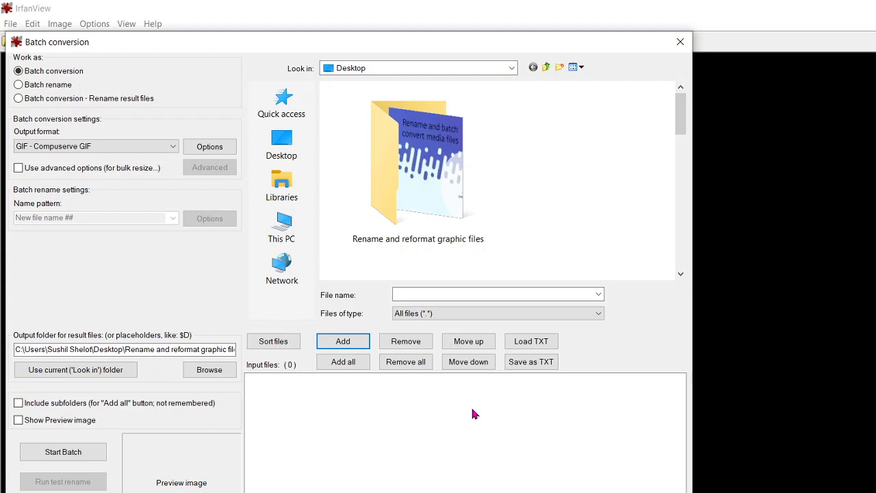
left_click(91, 149)
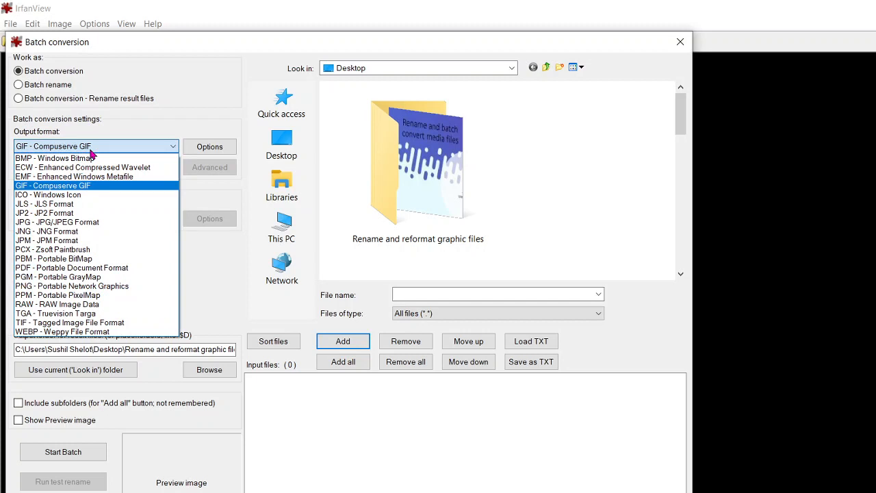
left_click(90, 151)
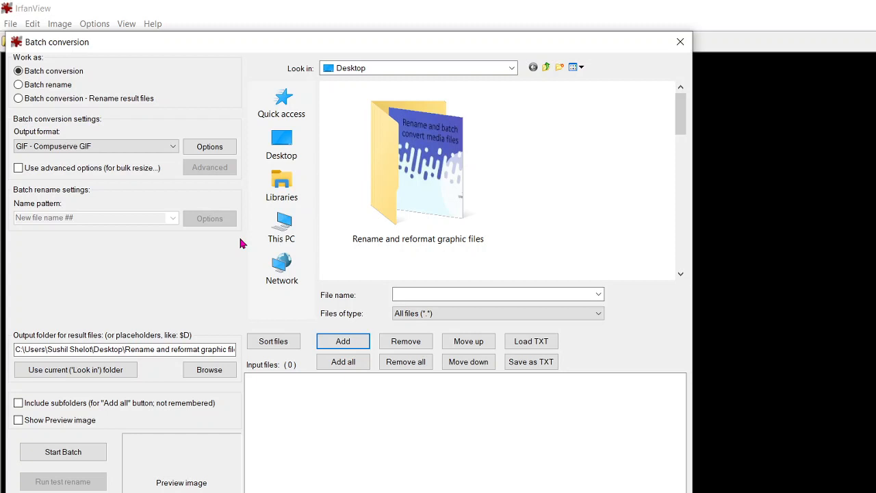
Copy the path of Input folder from File Explorer and open that folder in IrfanView's batch conversion dialog.
left_click(491, 71)
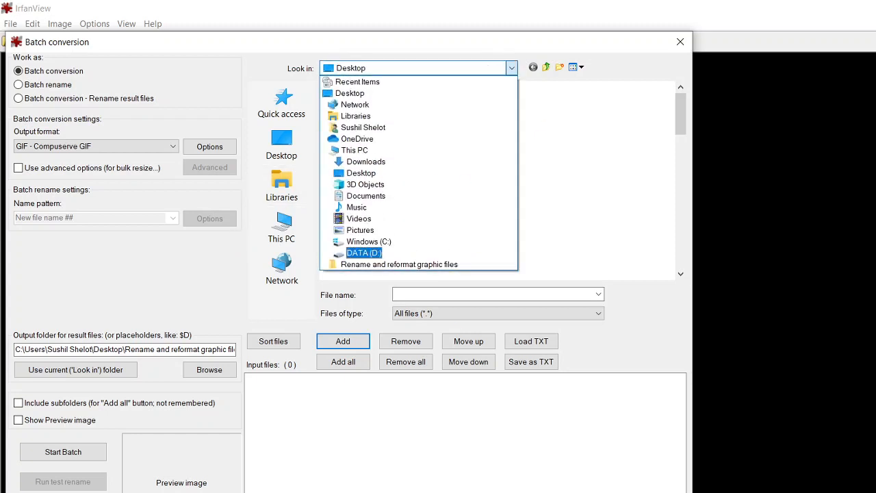
left_click(474, 492)
left_click(226, 490)
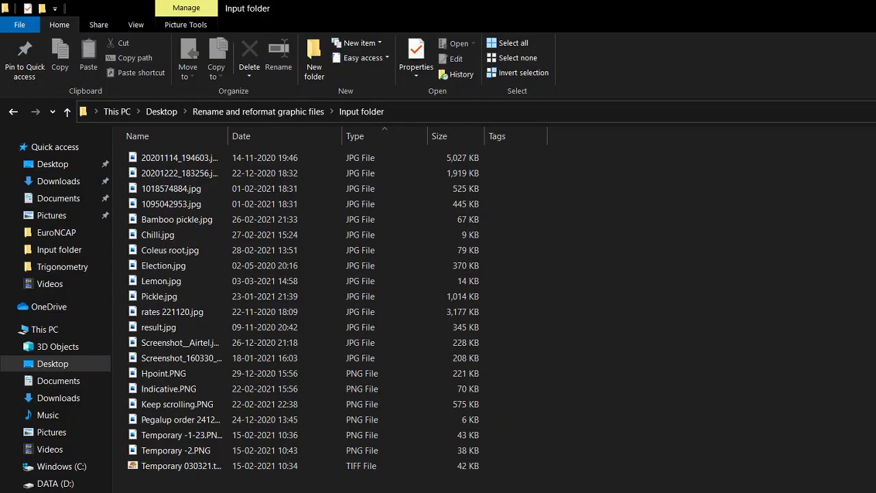
left_click(421, 113)
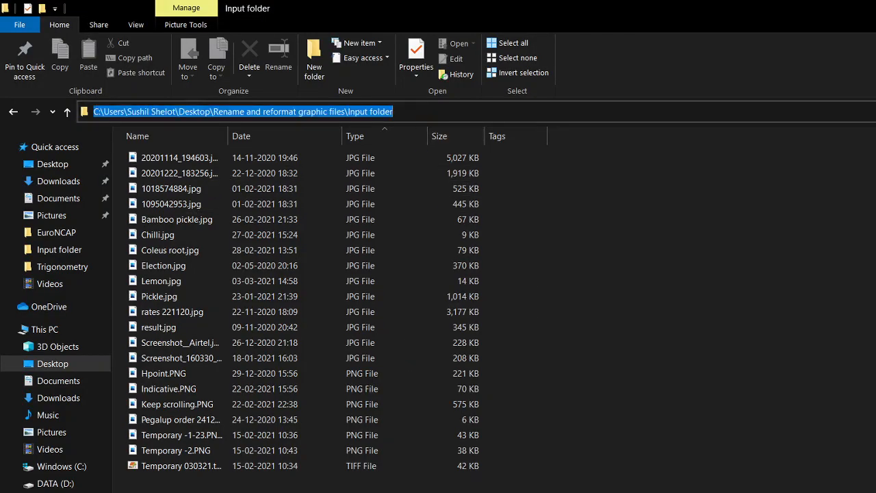
key("alt+Tab")
left_click(468, 296)
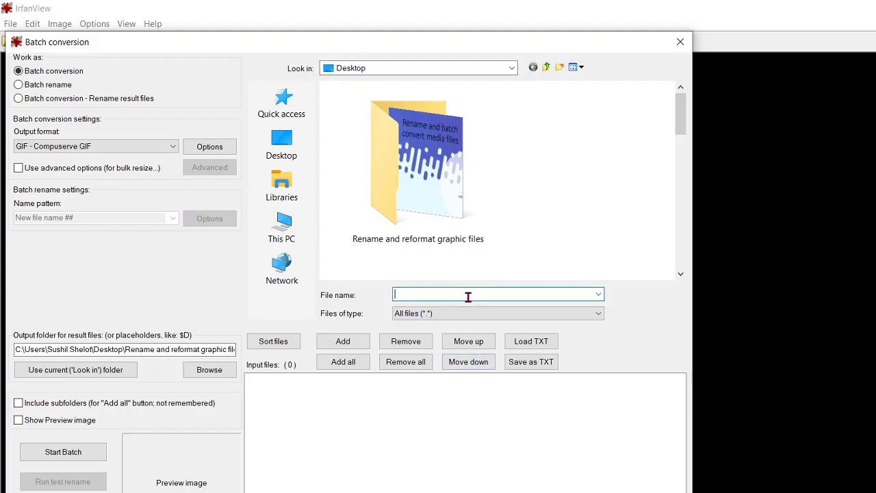
key("ctrl+v")
key("Return")
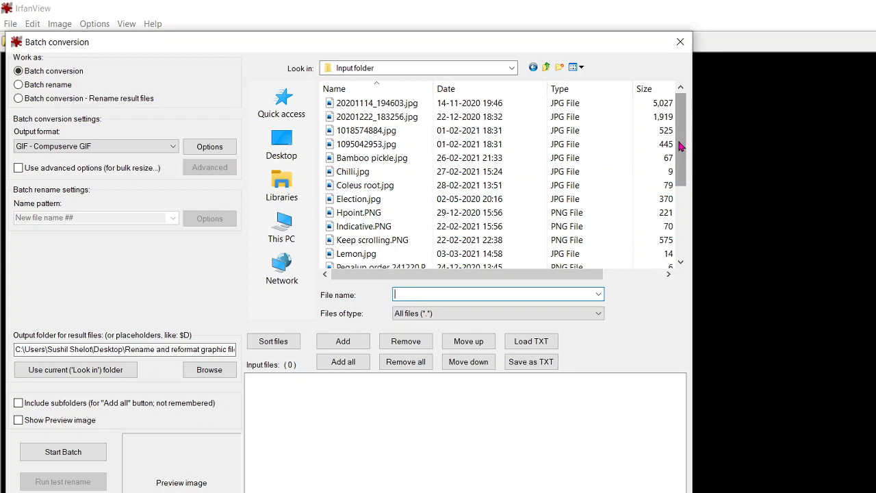
Add all files from Input folder to the batch input list and view the sort order options without changing them.
left_click_drag(679, 146, 683, 112)
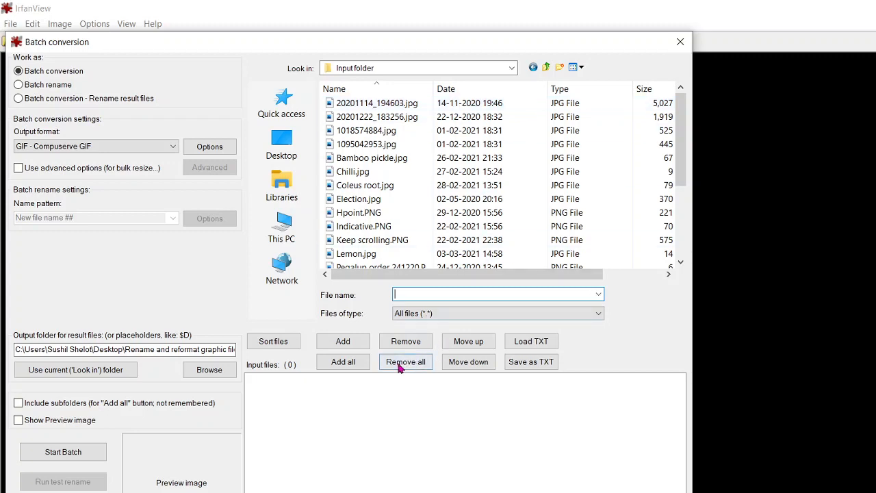
left_click(343, 363)
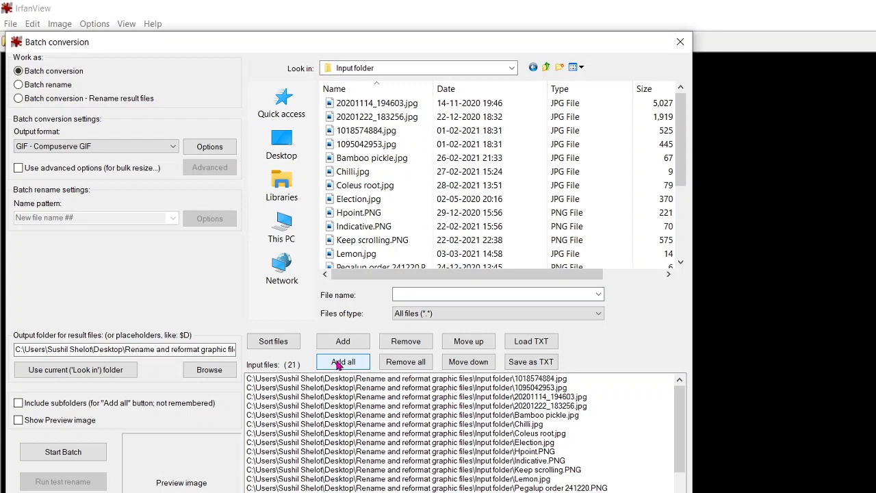
left_click(280, 347)
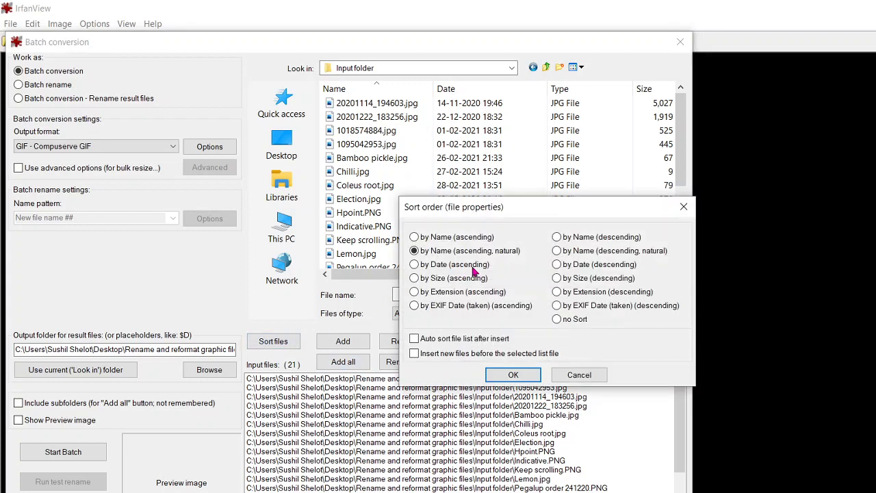
left_click(578, 380)
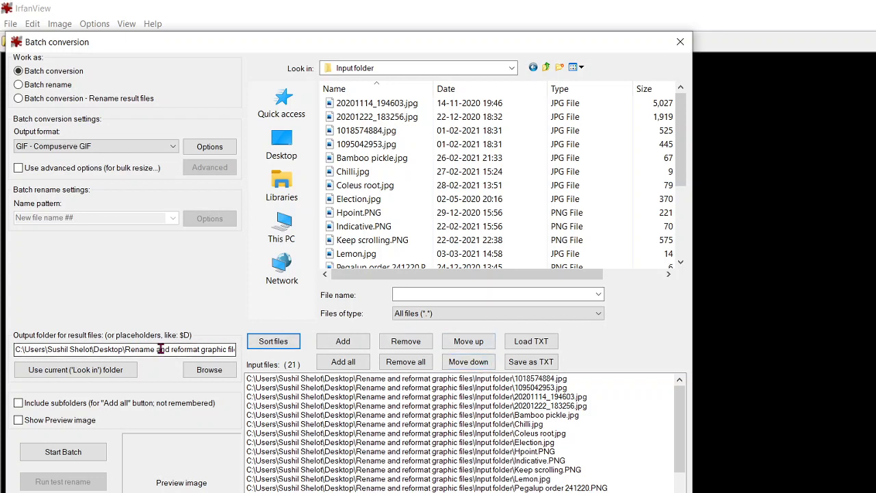
Set the output folder to Convert format Output folder inside Rename and reformat graphic files and run the batch conversion.
left_click(113, 375)
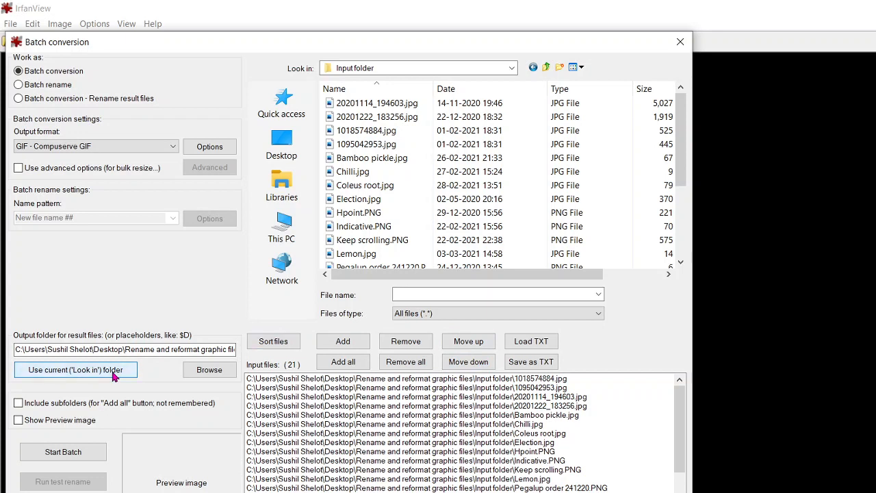
key("ctrl")
left_click(209, 371)
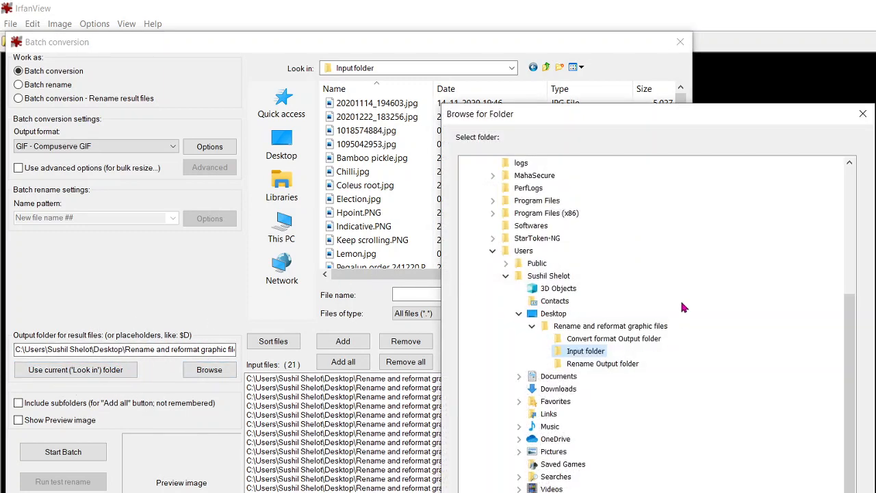
left_click(656, 341)
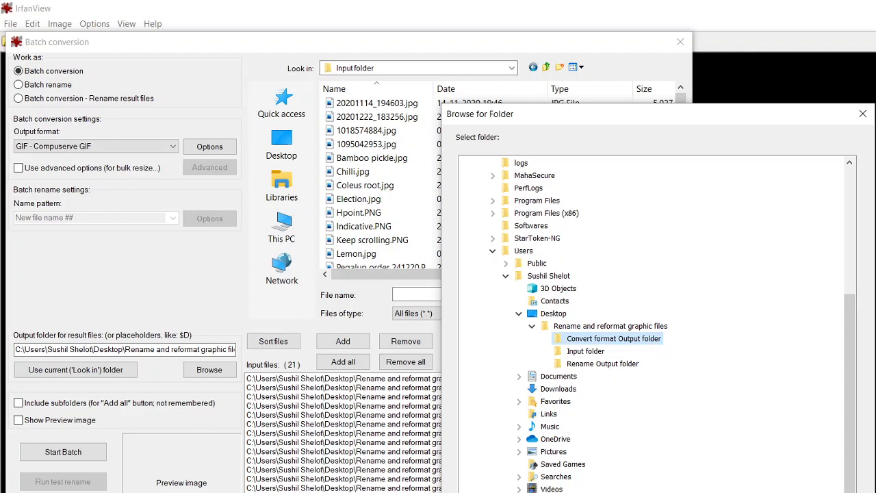
key("Return")
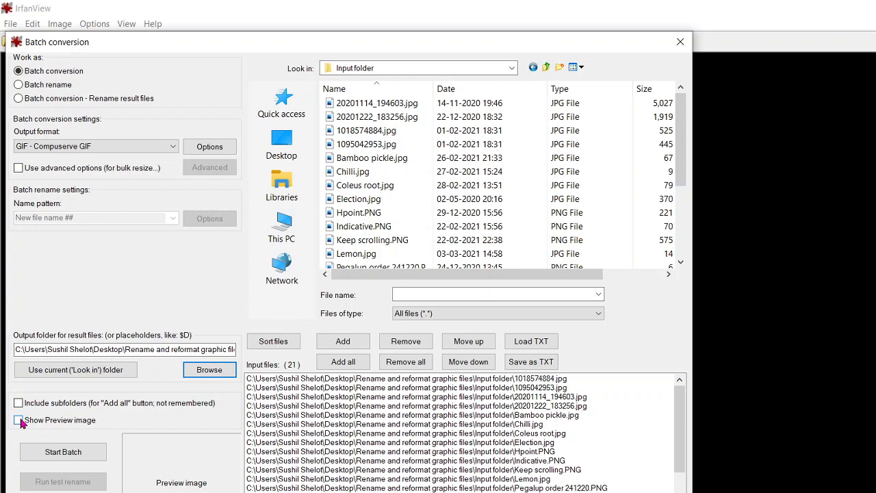
left_click(79, 454)
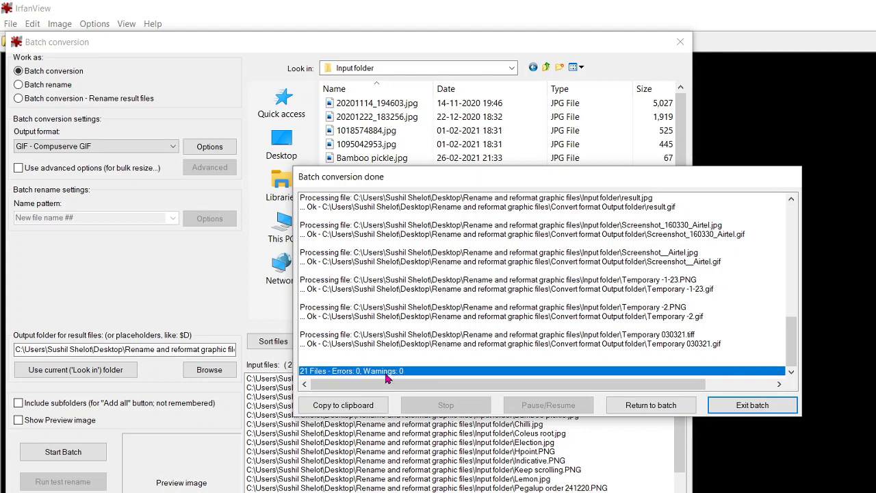
Copy the conversion result log, paste it into a new Notepad document, and maximize the Notepad window.
left_click(375, 407)
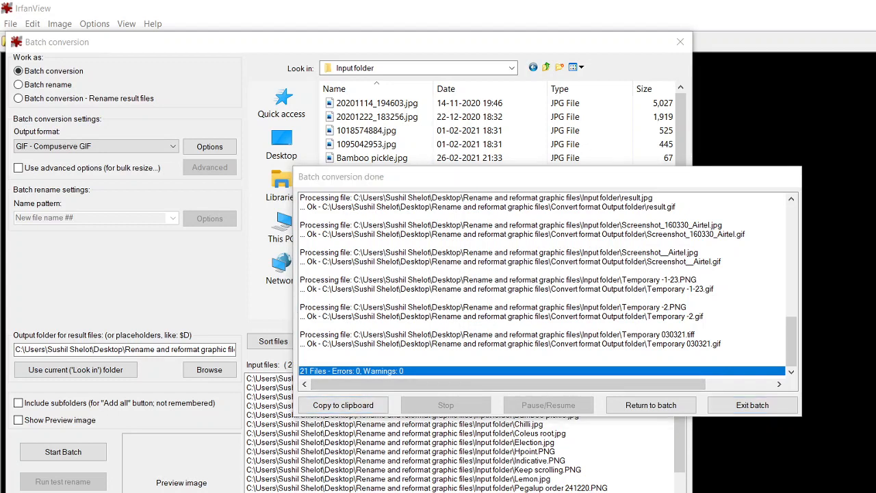
key("super+s")
left_click(136, 378)
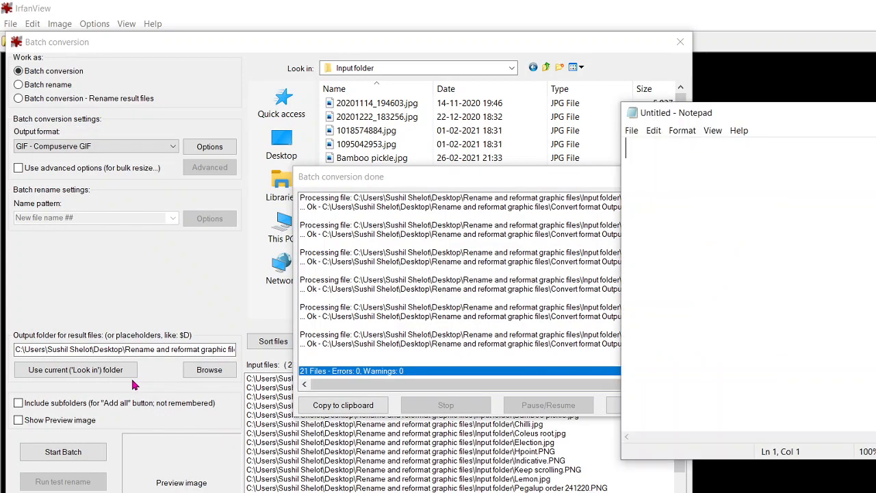
key("ctrl+v")
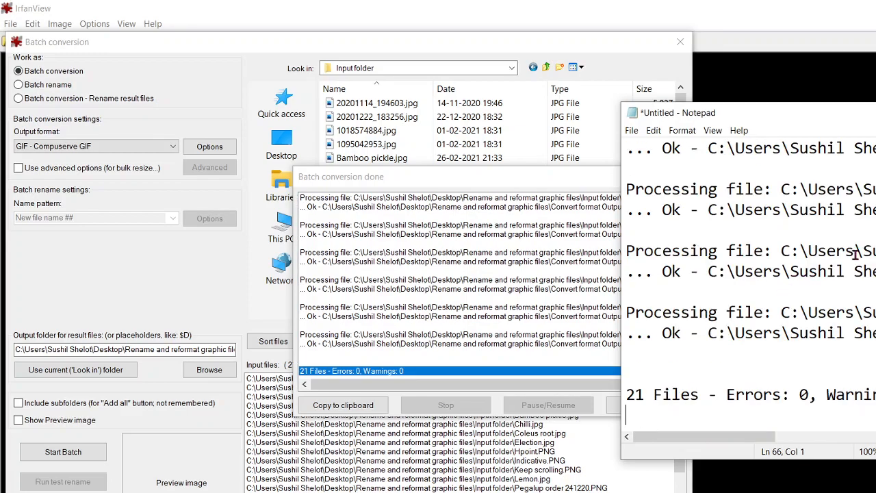
key("super+Up")
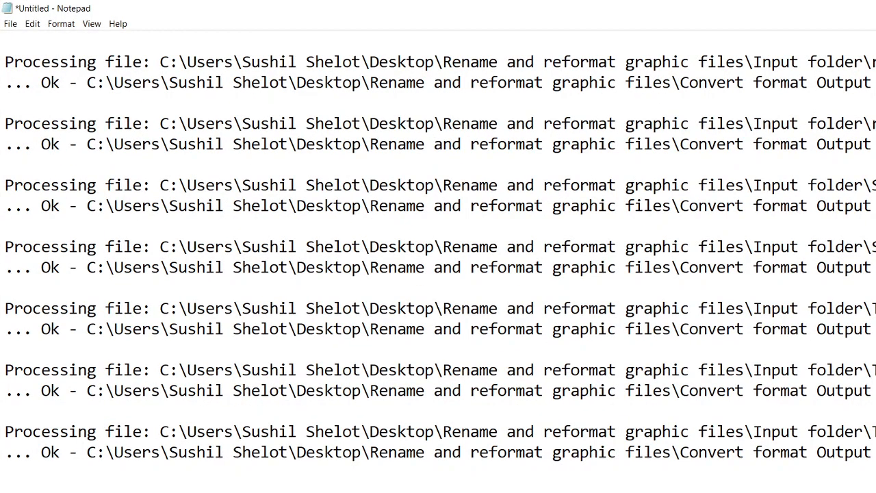
Compare the input and output file names of the last log entry, Temporary 030321, by highlighting each in the Notepad document.
scroll(439, 258, "right", 3)
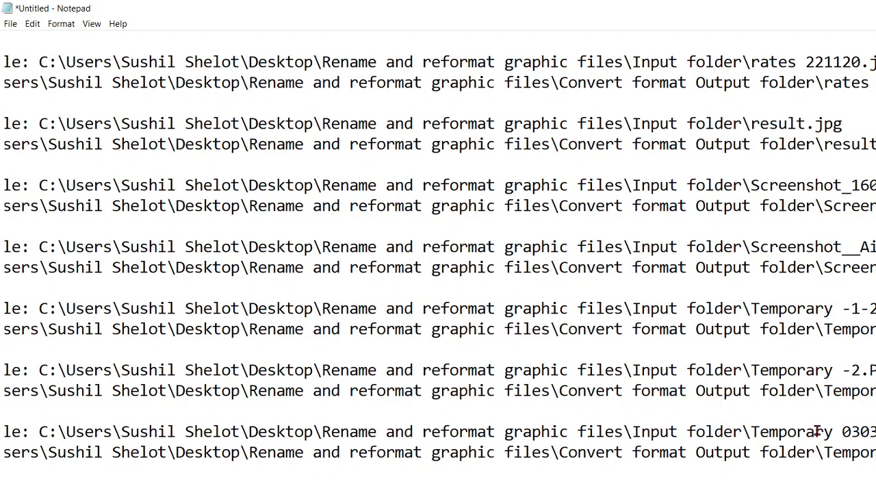
left_click_drag(760, 435, 826, 434)
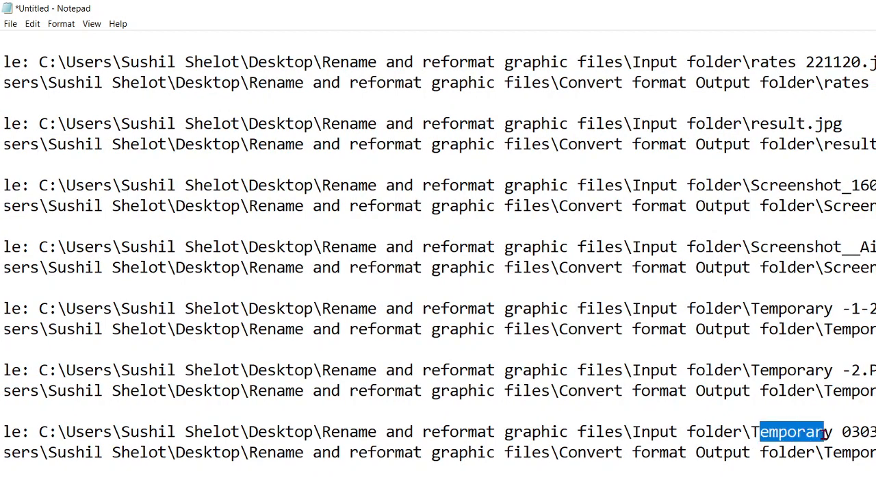
left_click_drag(752, 431, 875, 431)
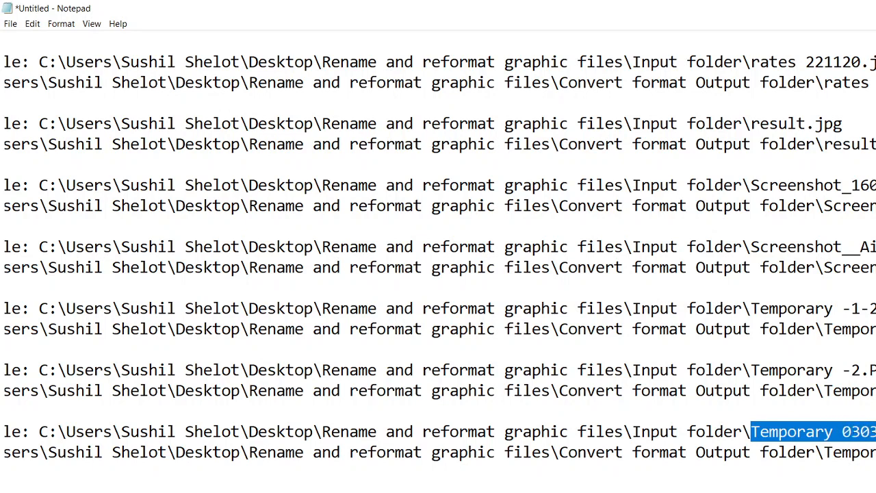
left_click_drag(825, 452, 875, 452)
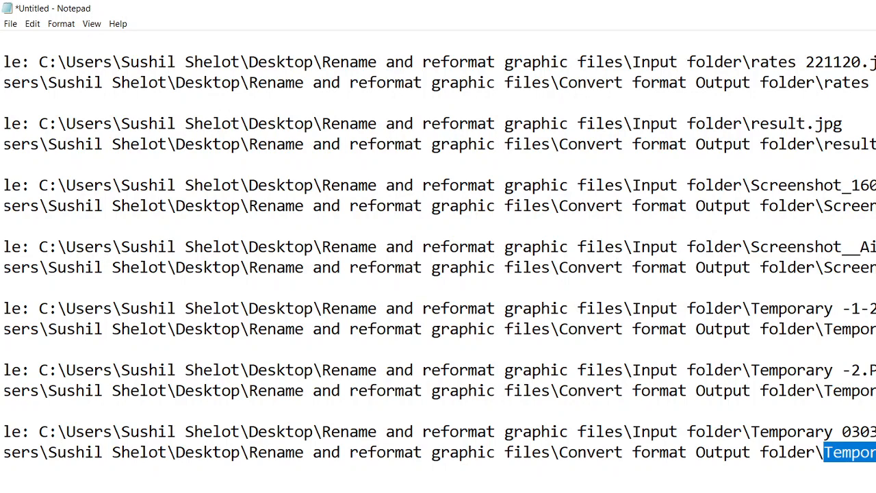
Check the converted files in Convert format Output folder, viewing Pickle.gif in the photo viewer and closing it again.
key("alt+Tab")
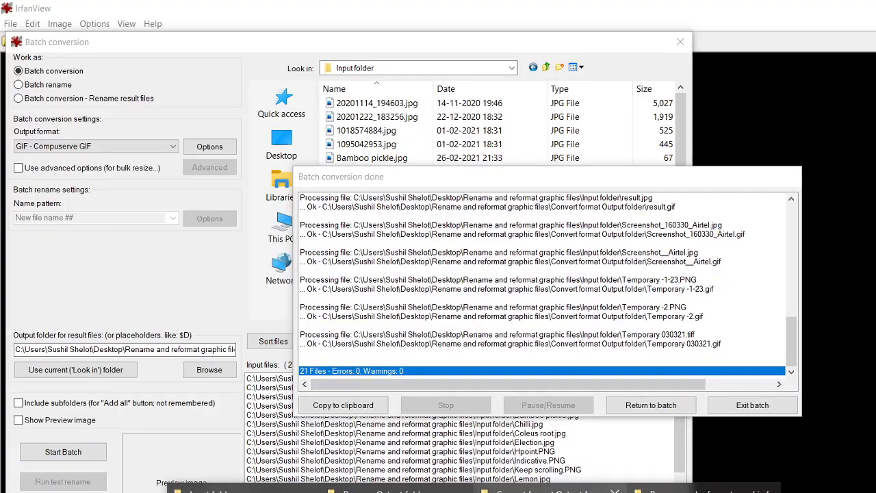
left_click(550, 489)
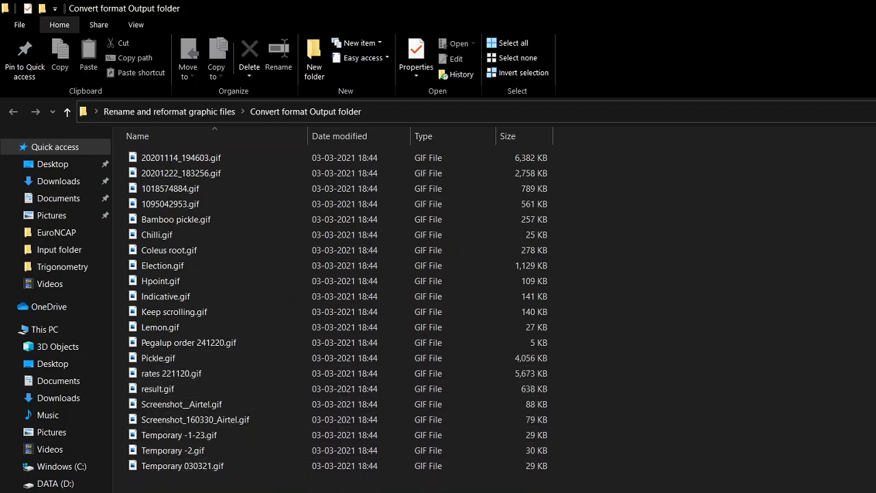
left_click(168, 357)
double_click(168, 357)
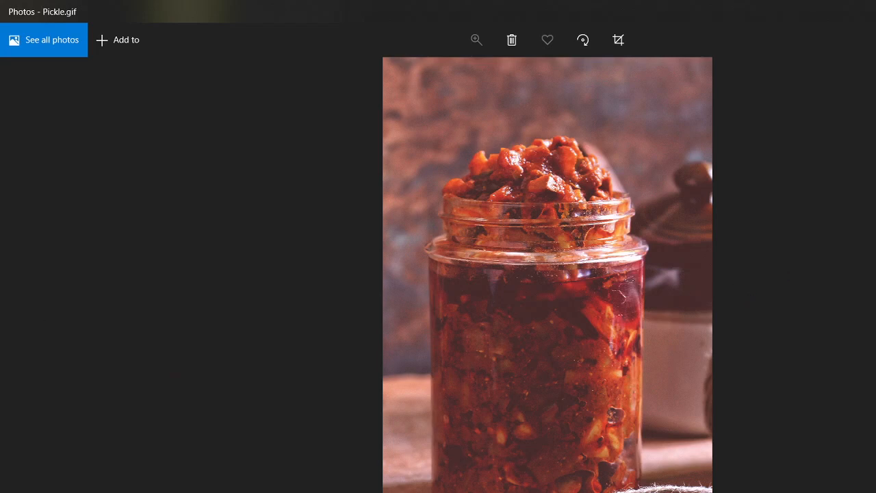
key("alt+F4")
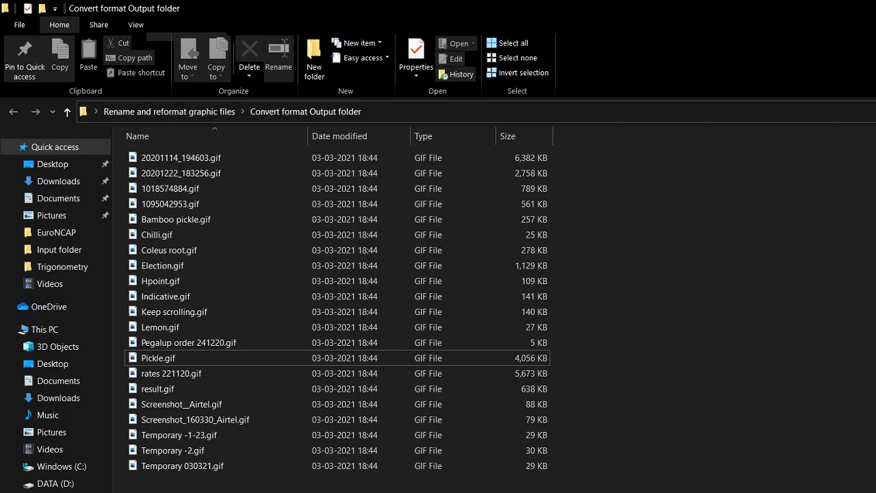
Switch back to IrfanView and exit the finished batch conversion.
key("alt+Tab")
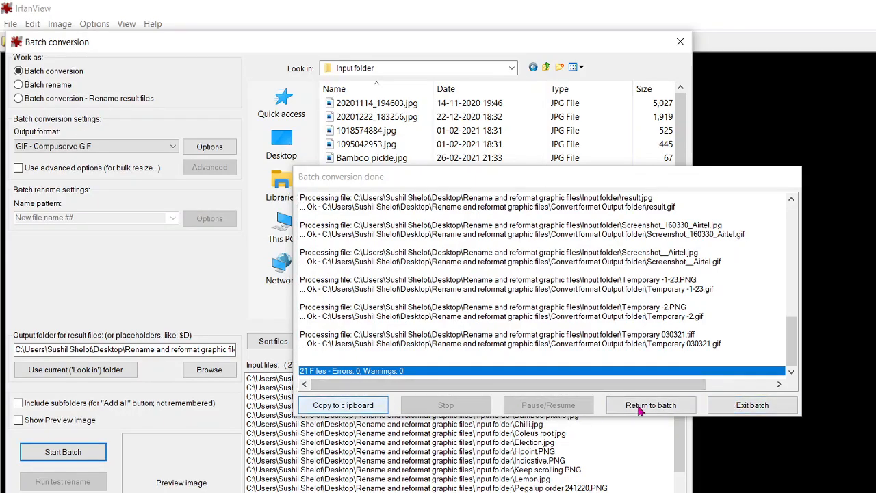
left_click(762, 411)
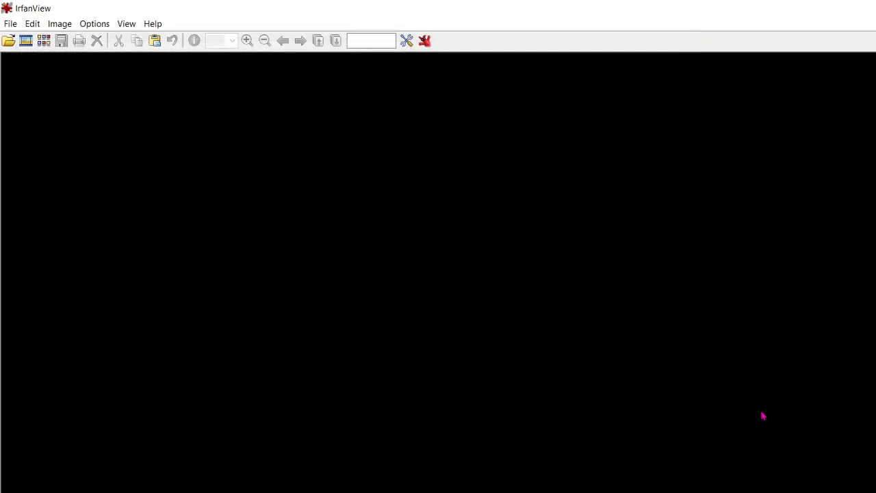